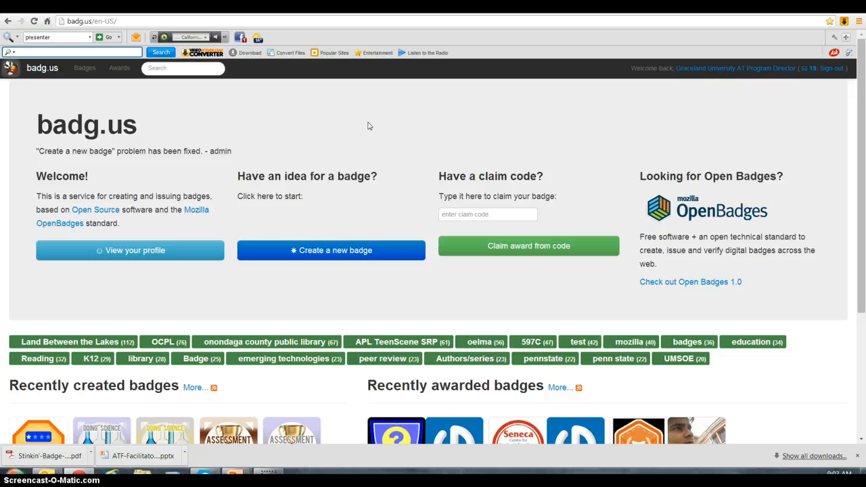
Step: Start creating a new badge and enter Presenter as its title
{"action": "left_click", "coordinate": [344, 252]}
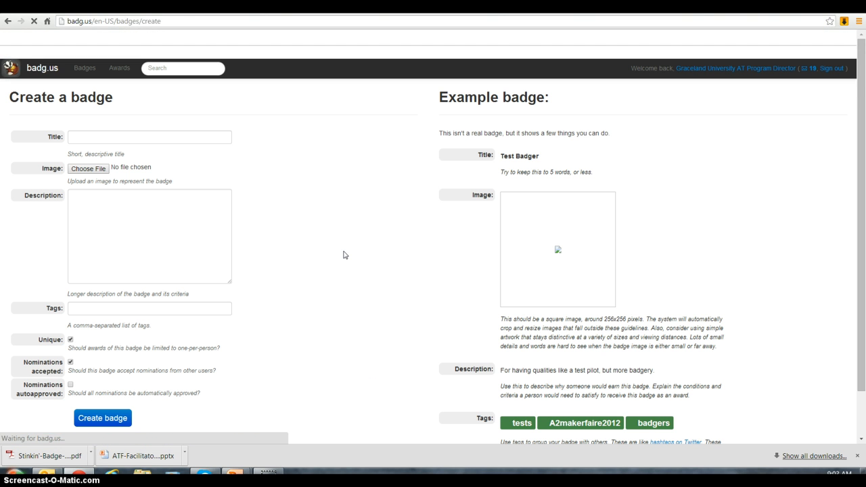
{"action": "left_click", "coordinate": [86, 136]}
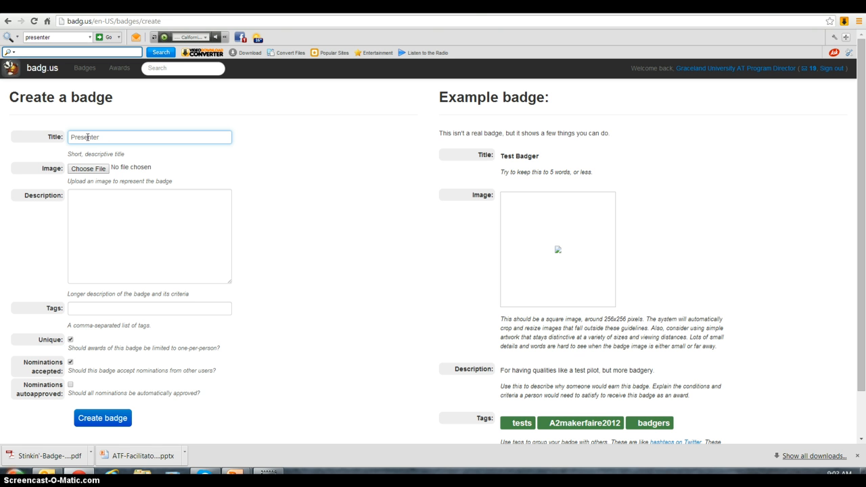
{"action": "left_click", "coordinate": [96, 169]}
{"action": "left_click", "coordinate": [99, 170]}
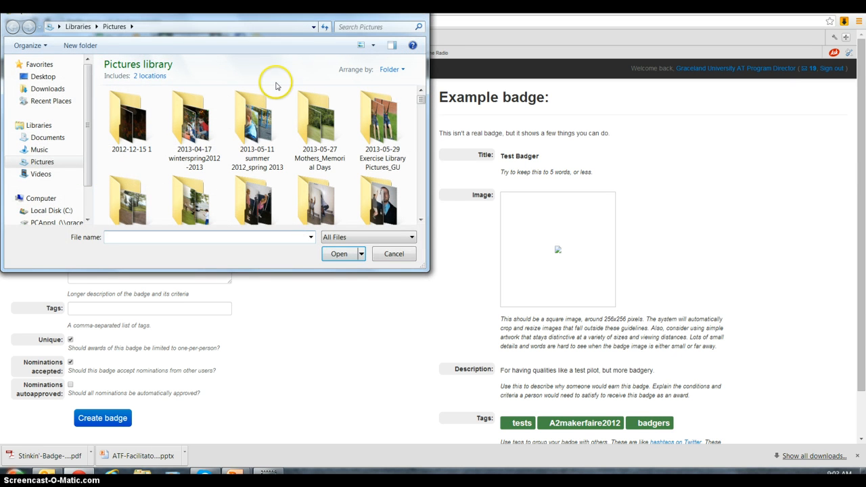
Step: Save the black silhouette image of a presenter from the Google image results into the Pictures library as presenter
{"action": "left_click", "coordinate": [414, 10]}
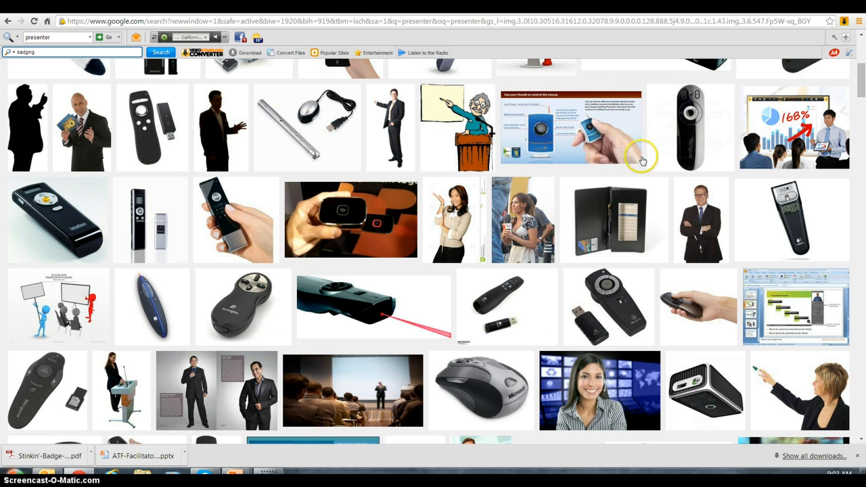
{"action": "left_click_drag", "start_coordinate": [862, 88], "coordinate": [861, 57]}
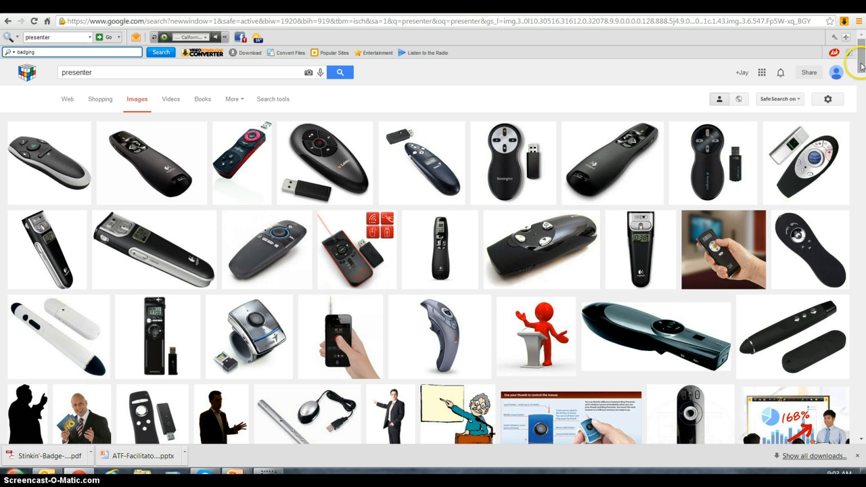
{"action": "scroll", "coordinate": [427, 193], "scroll_direction": "down", "scroll_amount": 3}
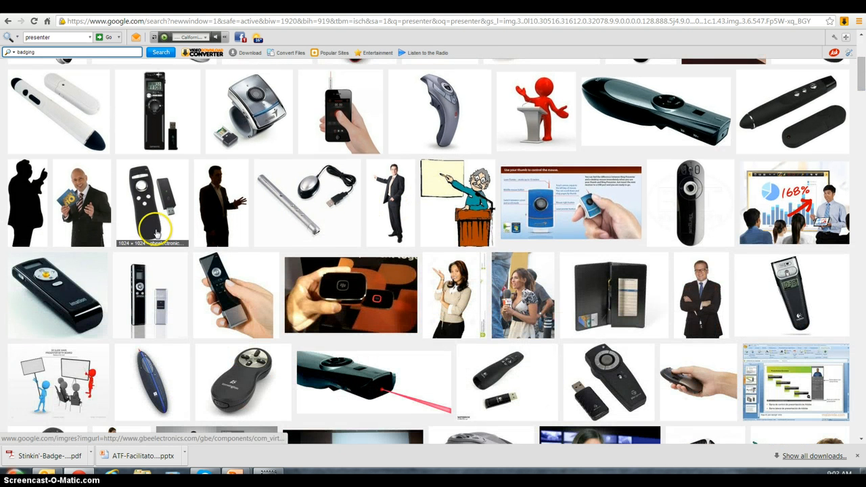
{"action": "right_click", "coordinate": [26, 216]}
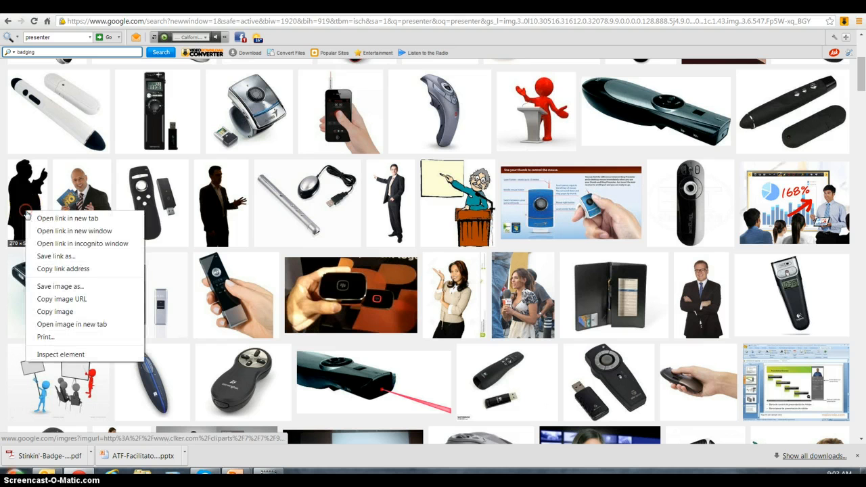
{"action": "left_click", "coordinate": [58, 286]}
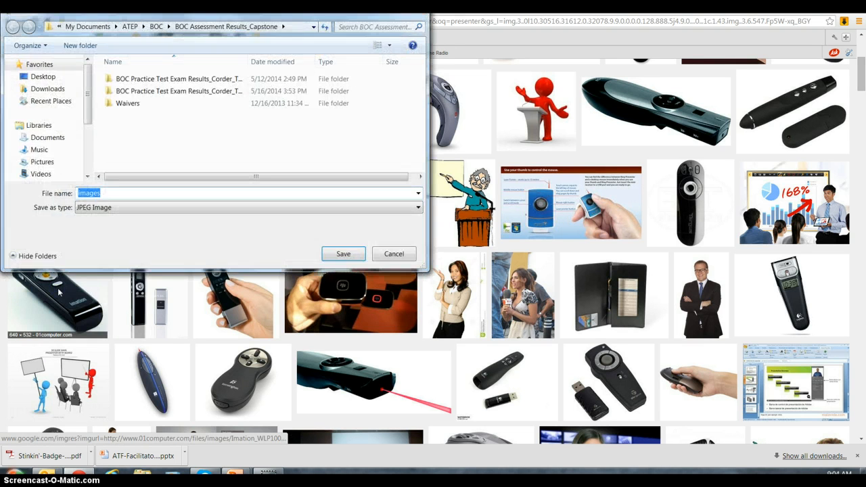
{"action": "left_click", "coordinate": [47, 163]}
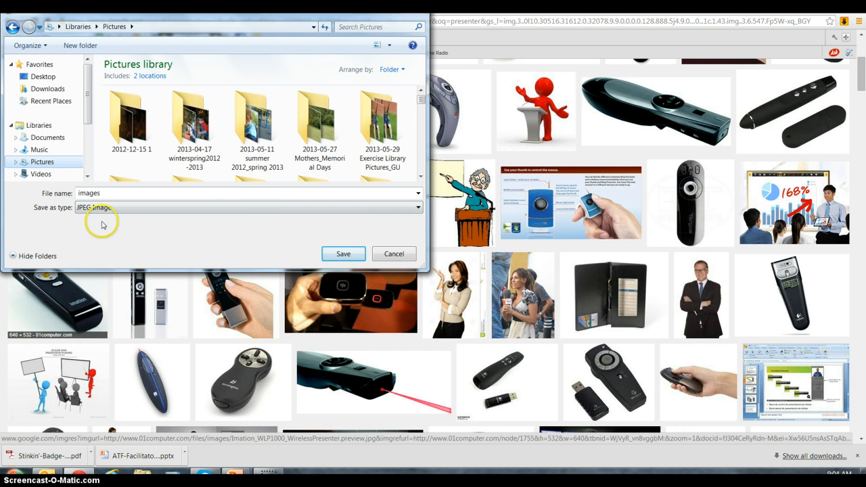
{"action": "left_click_drag", "start_coordinate": [105, 193], "coordinate": [65, 196]}
{"action": "type", "text": "presenter"}
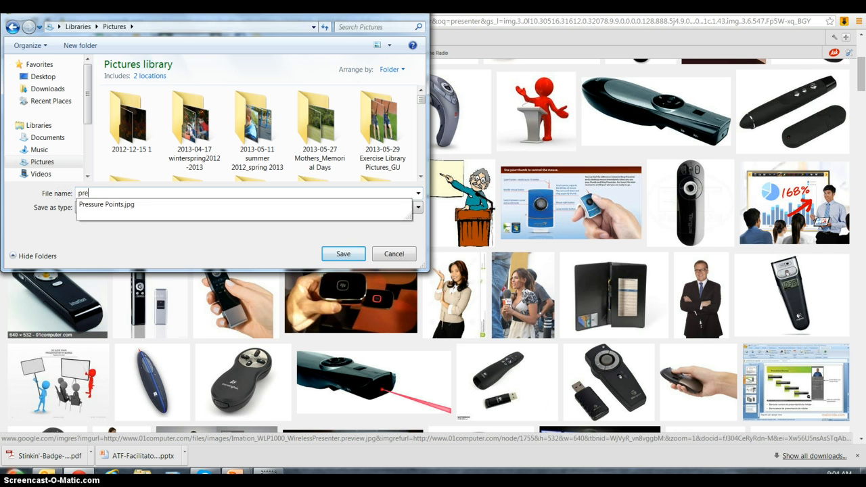
{"action": "left_click", "coordinate": [346, 253]}
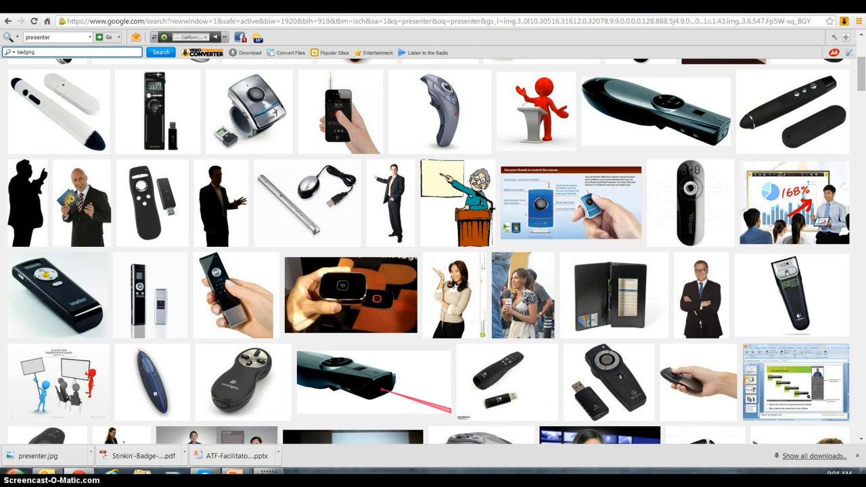
Step: Return to the badge creation form and choose presenter.jpg from the Pictures library as the badge image
{"action": "left_click", "coordinate": [270, 8]}
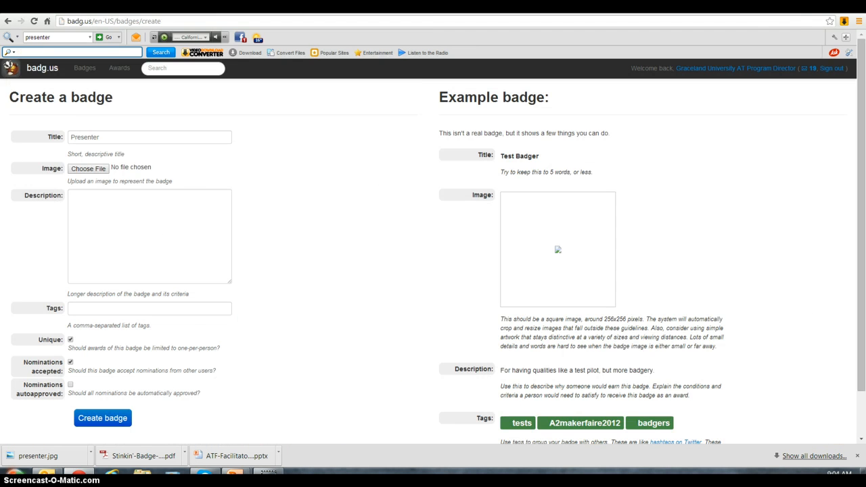
{"action": "left_click", "coordinate": [87, 169]}
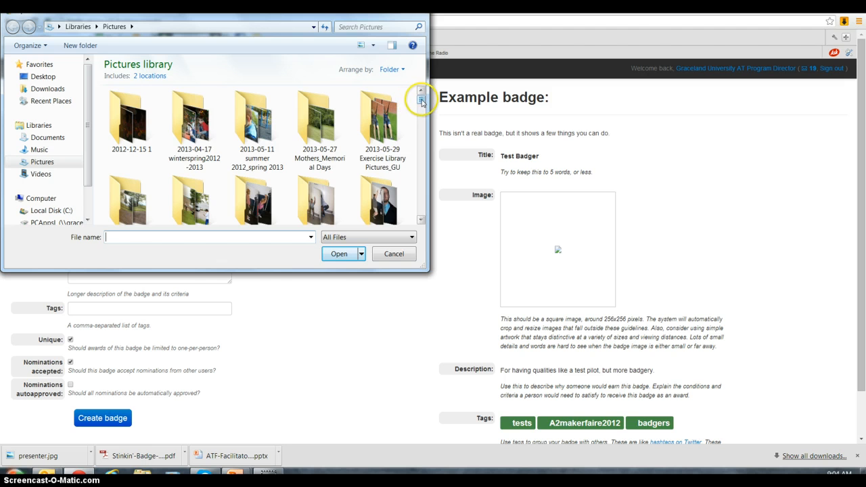
{"action": "left_click_drag", "start_coordinate": [420, 99], "coordinate": [429, 194]}
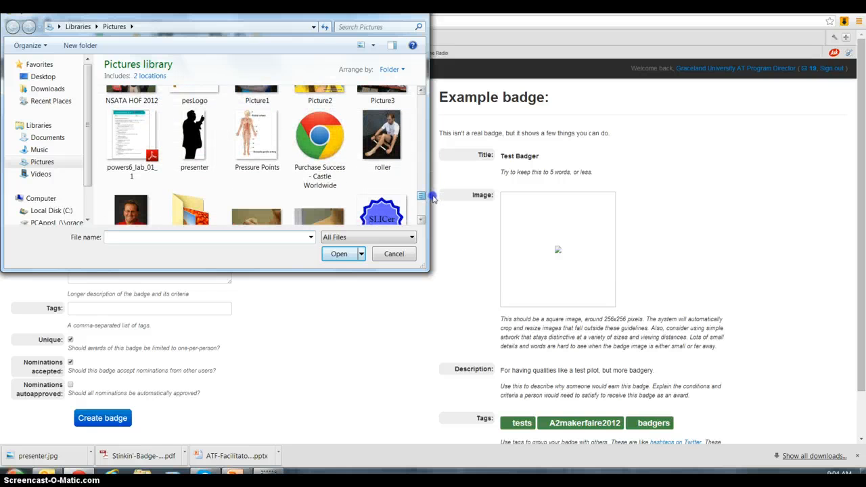
{"action": "left_click", "coordinate": [192, 140]}
{"action": "double_click", "coordinate": [190, 139]}
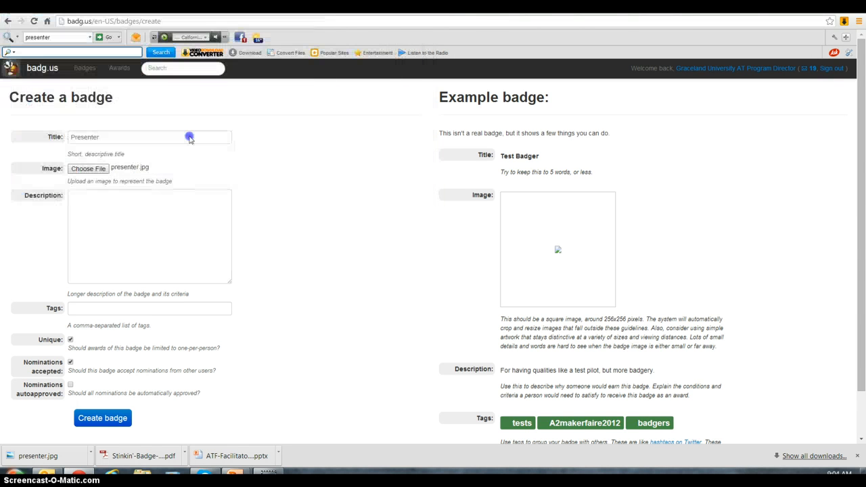
Step: Enter the badge description "Participated as a presenter at the GU Spring Faculty Conference."
{"action": "left_click", "coordinate": [102, 194]}
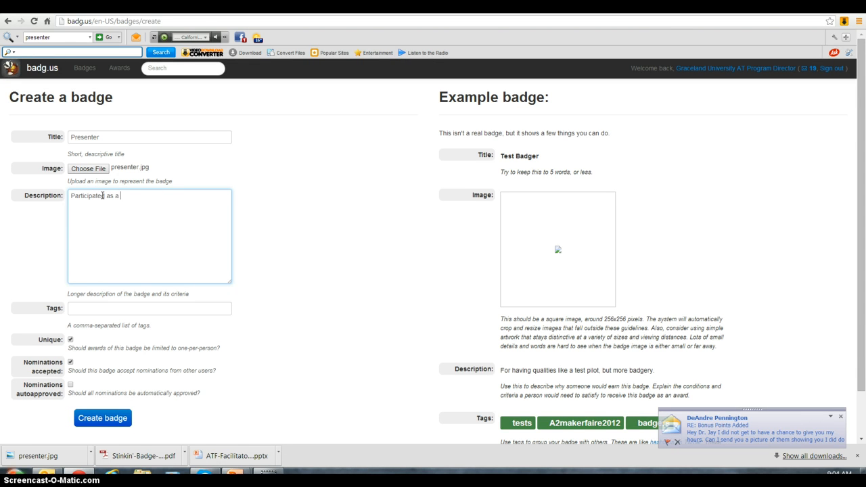
{"action": "type", "text": "Participate as a presenter at the GU Spring Faculty Conference."}
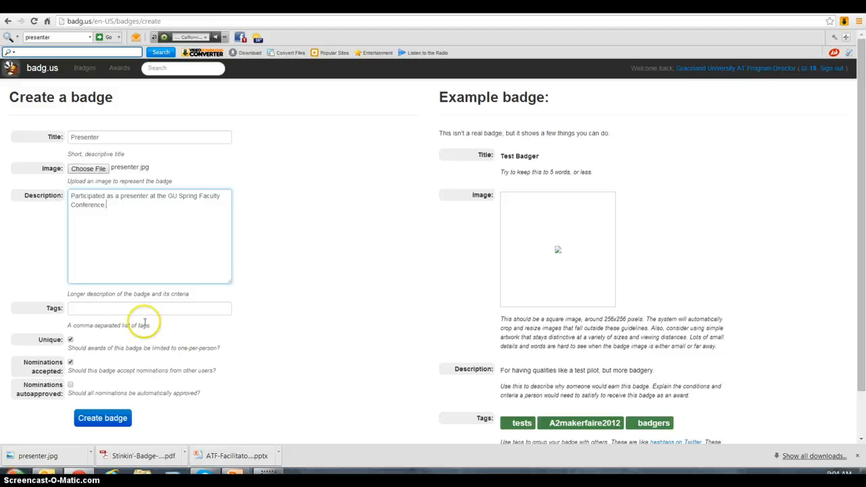
Step: Turn off the Unique and Nominations accepted options and create the badge
{"action": "left_click", "coordinate": [70, 341]}
{"action": "left_click", "coordinate": [70, 363]}
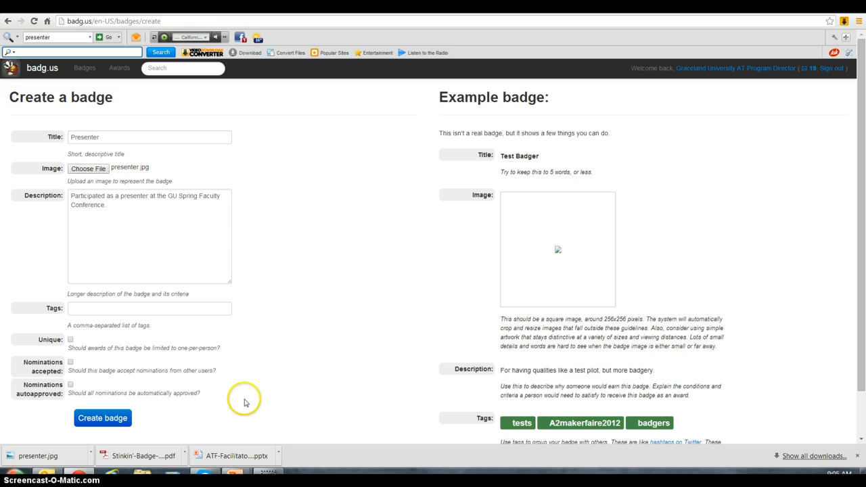
{"action": "left_click", "coordinate": [117, 418]}
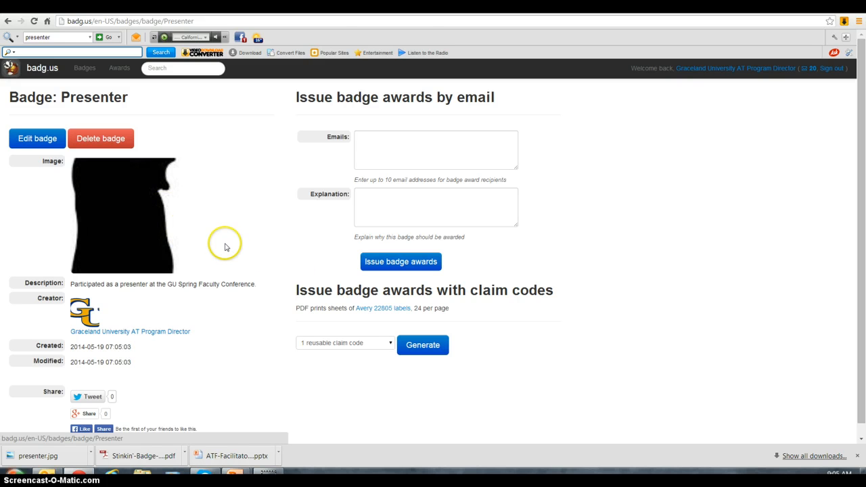
Step: Issue the Presenter badge by email to the recipient's address with the explanation "Thanks for the information"
{"action": "left_click", "coordinate": [394, 150]}
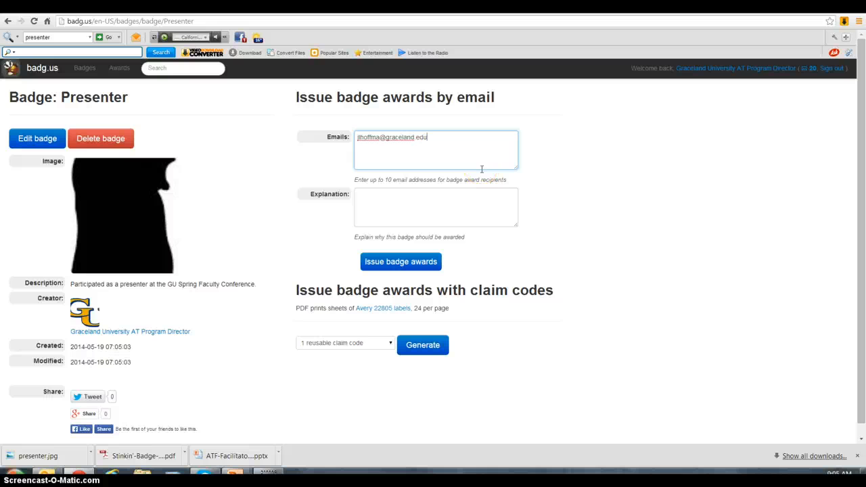
{"action": "left_click", "coordinate": [417, 196]}
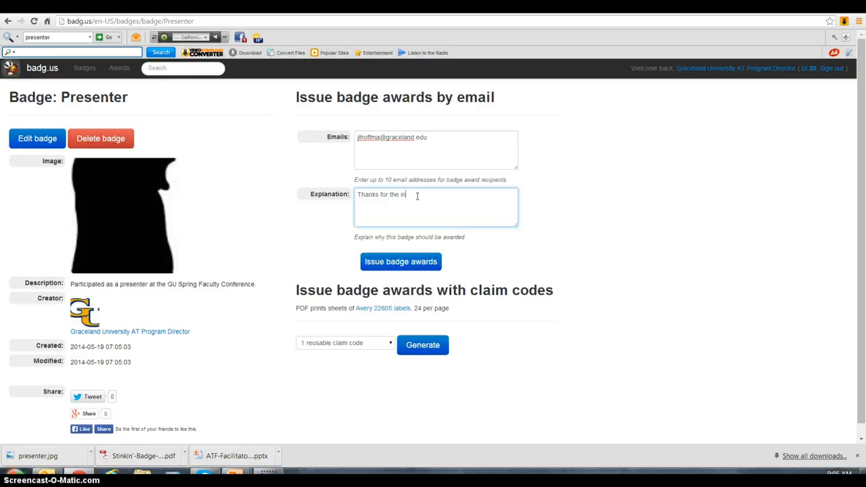
{"action": "left_click", "coordinate": [411, 263]}
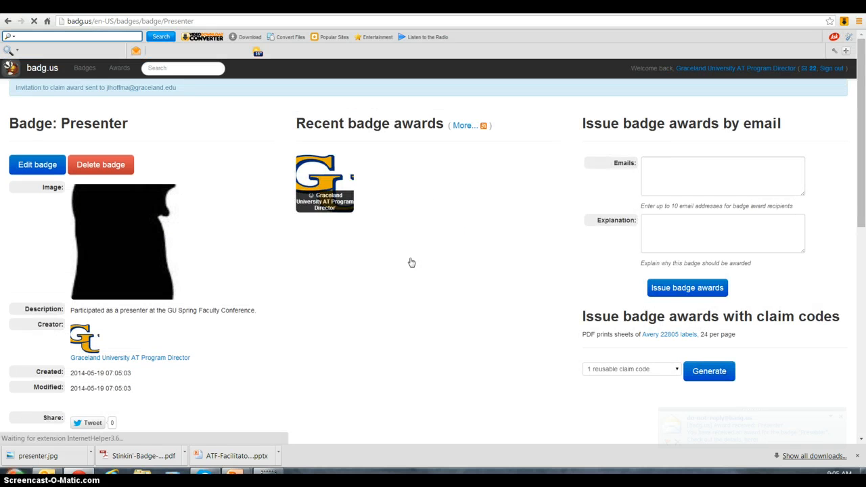
Step: Open the award notification email in Outlook and follow its details link to the awarded Presenter badge page
{"action": "left_click", "coordinate": [732, 436]}
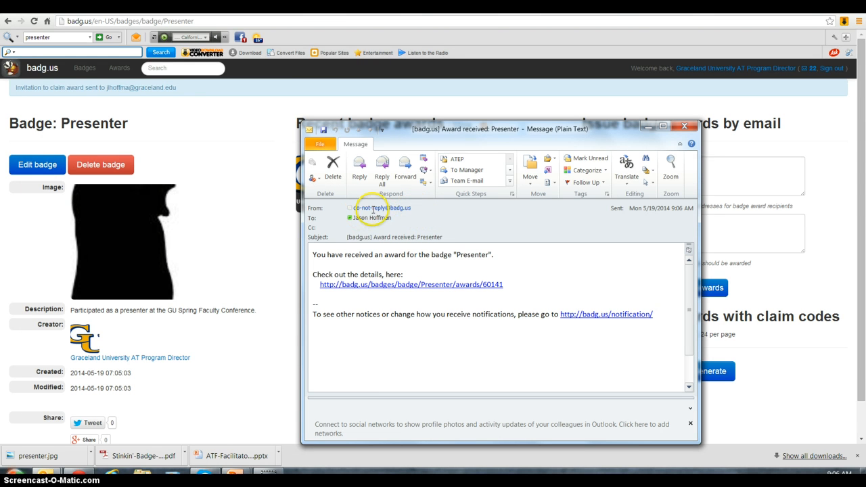
{"action": "mouse_move", "coordinate": [396, 208]}
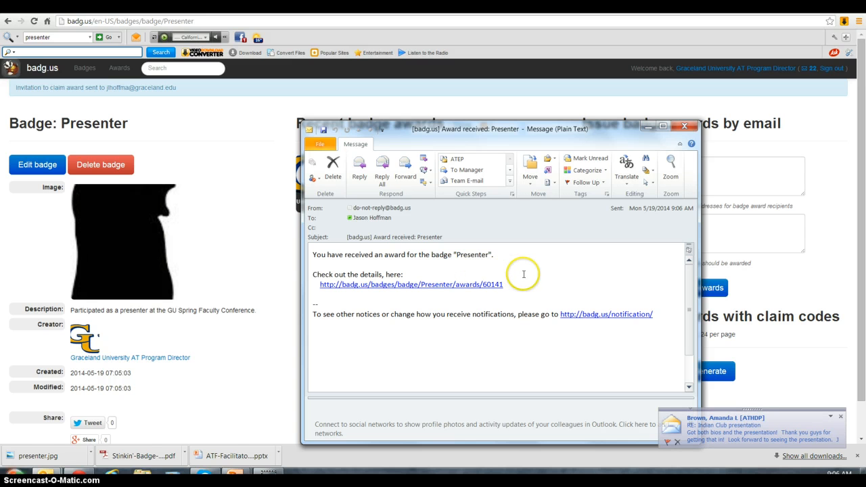
{"action": "left_click", "coordinate": [411, 285]}
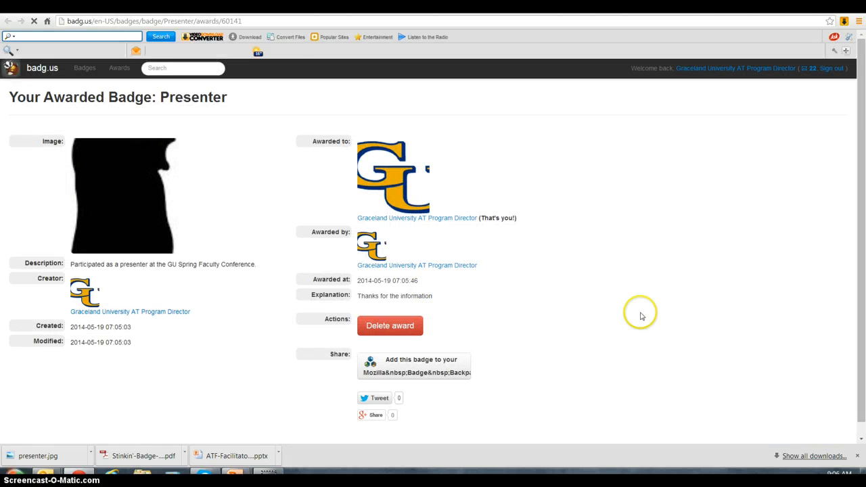
{"action": "scroll", "coordinate": [690, 239], "scroll_direction": "down", "scroll_amount": 1}
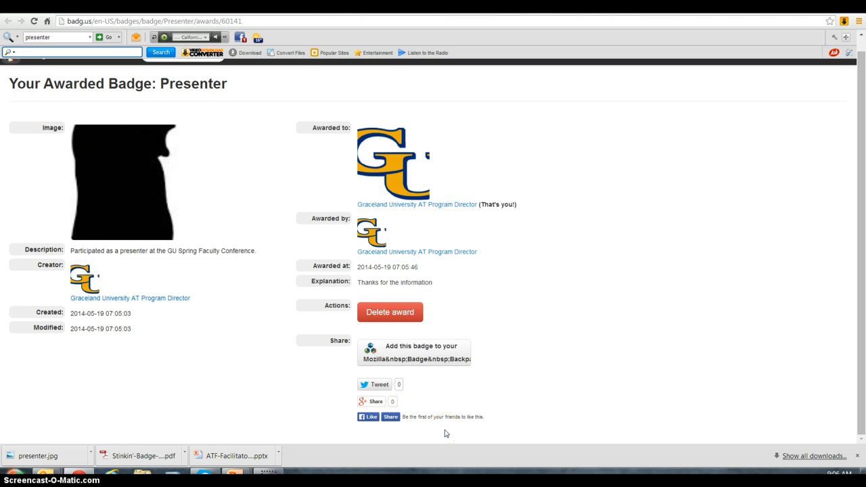
Step: Share the awarded Presenter badge on Facebook, posting the link to your own timeline without a comment
{"action": "left_click", "coordinate": [391, 418]}
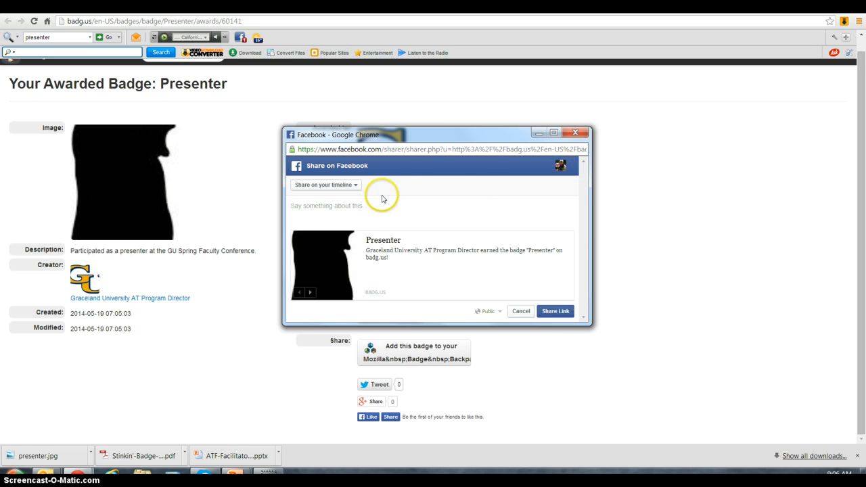
{"action": "left_click", "coordinate": [357, 187]}
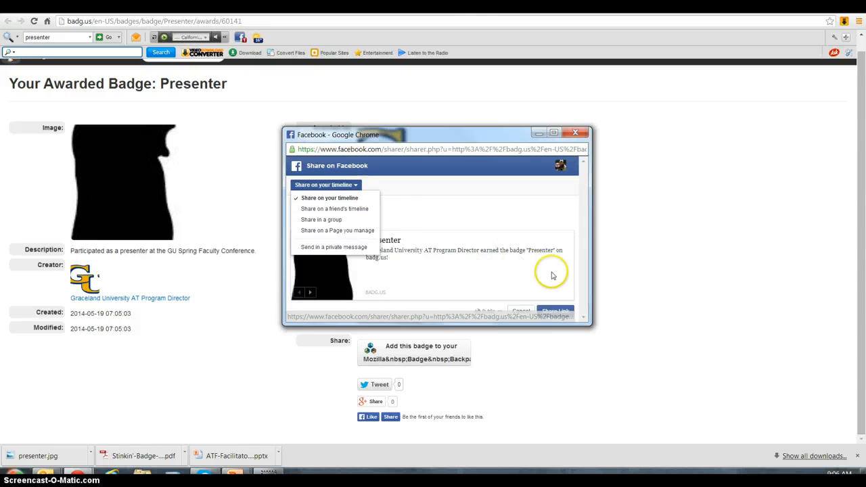
{"action": "left_click", "coordinate": [557, 210]}
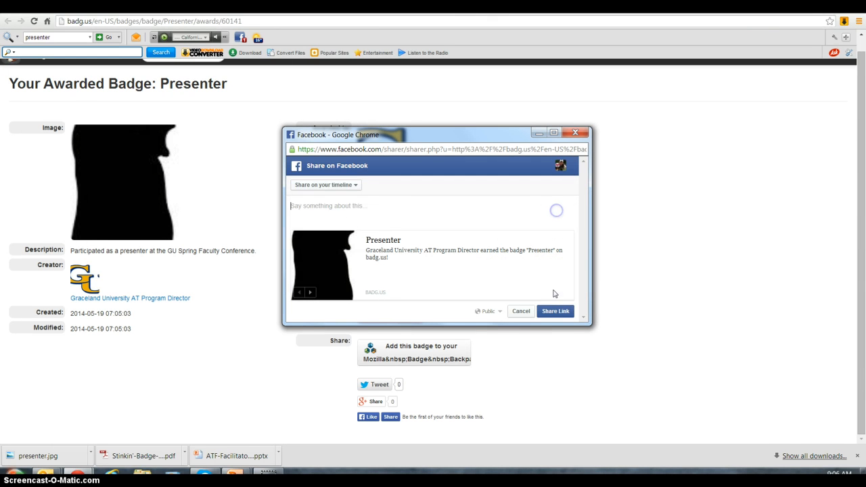
{"action": "left_click", "coordinate": [557, 312]}
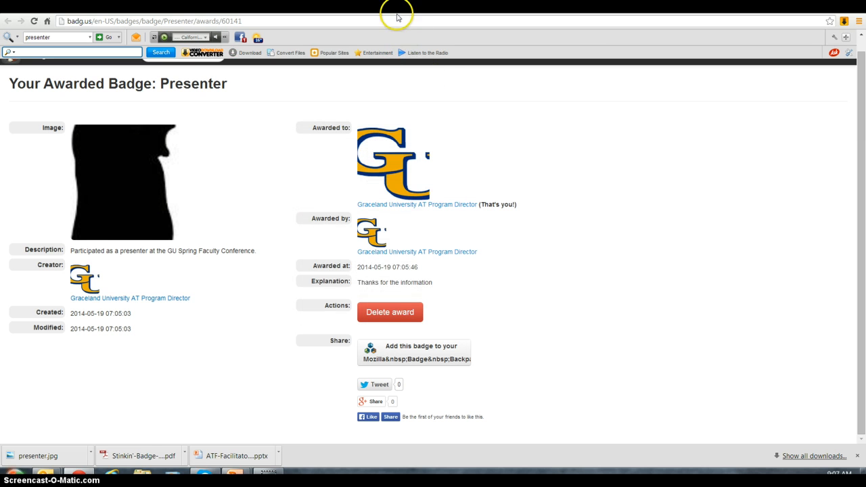
Step: Switch to Facebook, open your own profile, like the shared Presenter badge post and activate its comment field
{"action": "left_click", "coordinate": [234, 9]}
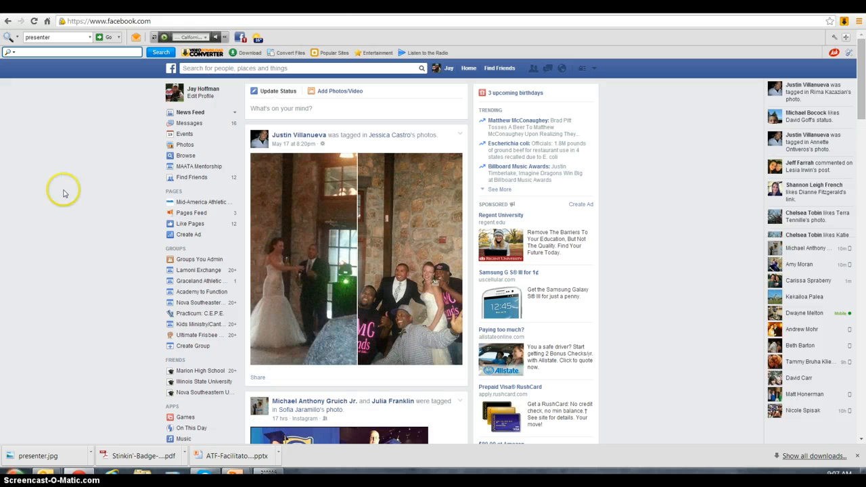
{"action": "left_click", "coordinate": [200, 89]}
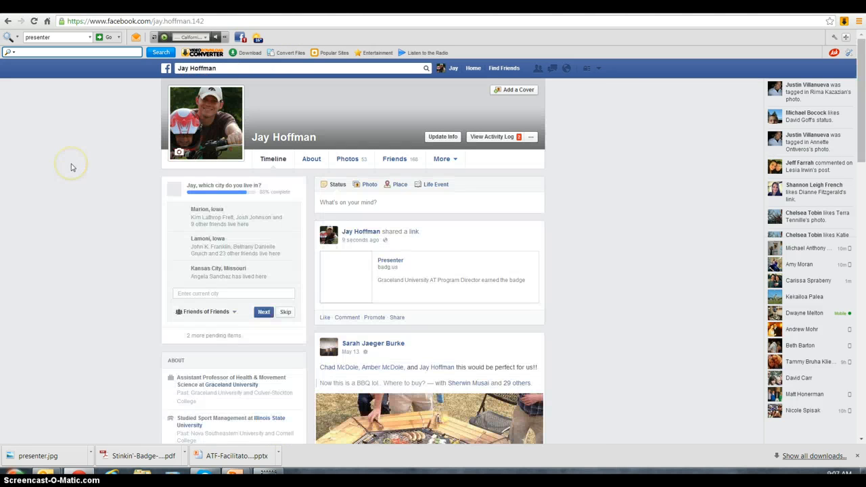
{"action": "scroll", "coordinate": [69, 180], "scroll_direction": "down", "scroll_amount": 1}
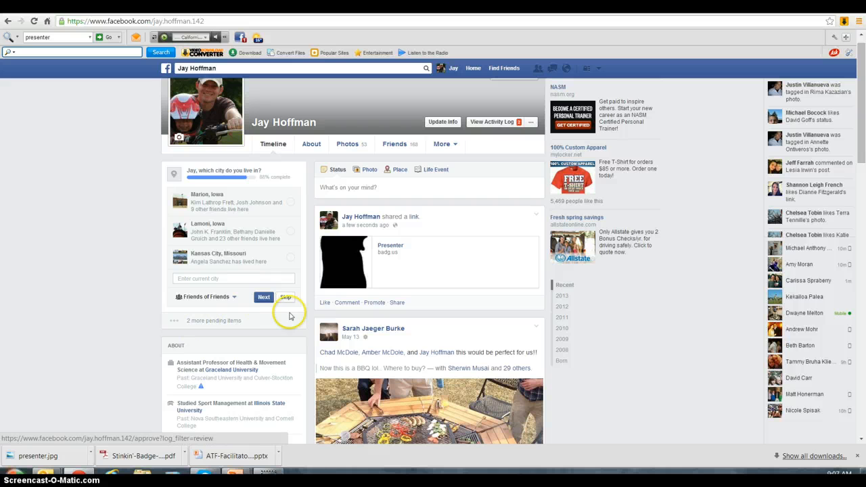
{"action": "left_click", "coordinate": [325, 302]}
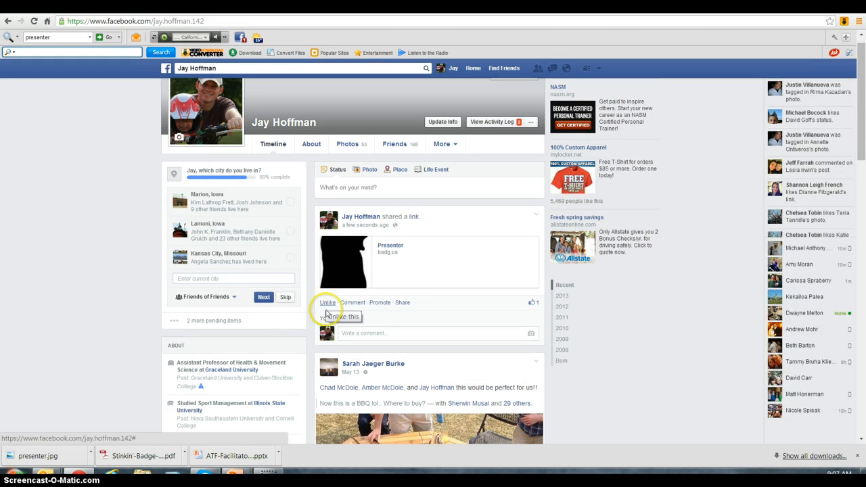
{"action": "left_click", "coordinate": [358, 334]}
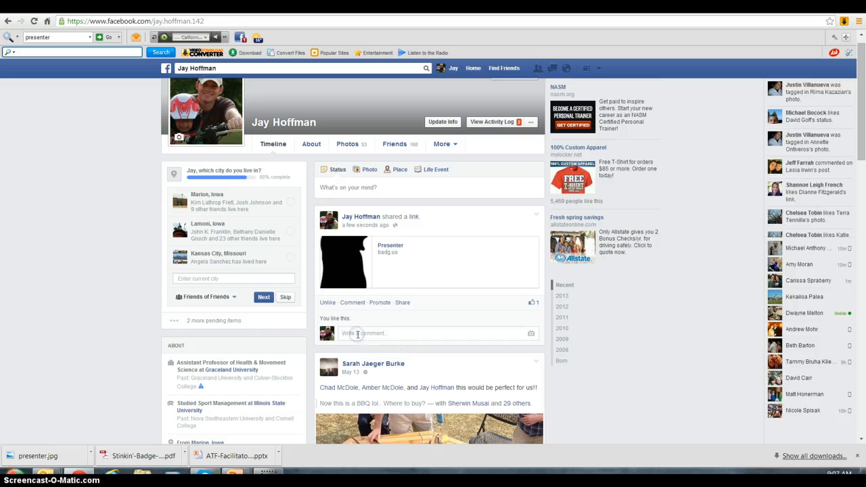
Step: Comment "This workshop was really helpful. I appreciated your participation" on the shared Presenter badge post
{"action": "type", "text": "T"}
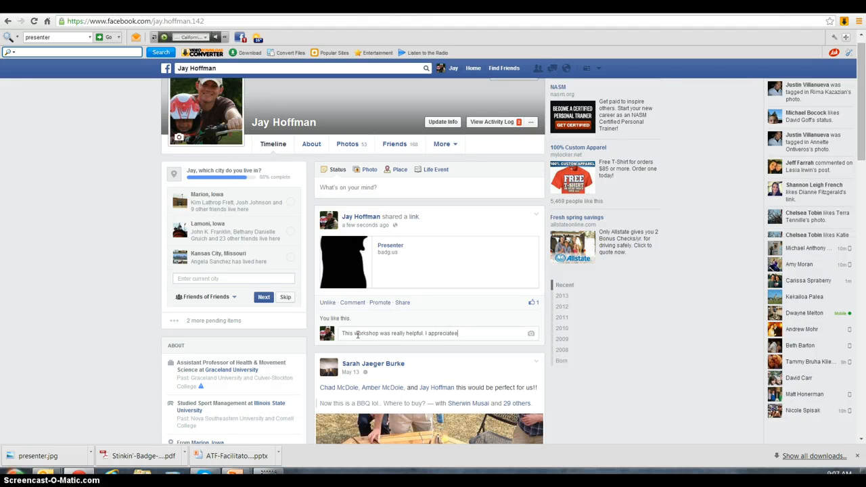
{"action": "type", "text": "ur apr"}
{"action": "key", "text": "Return"}
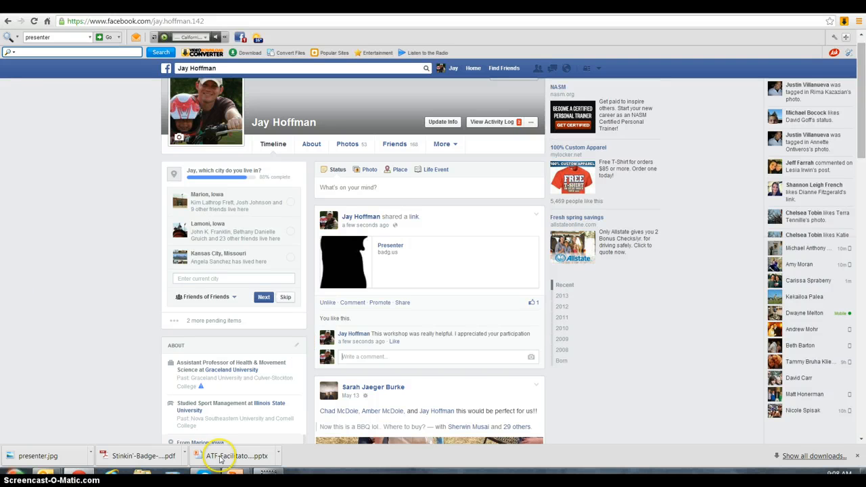
Step: Switch to PowerPoint to review the "Quick Tutorial on Badging" slide and return to the browser
{"action": "mouse_move", "coordinate": [233, 474]}
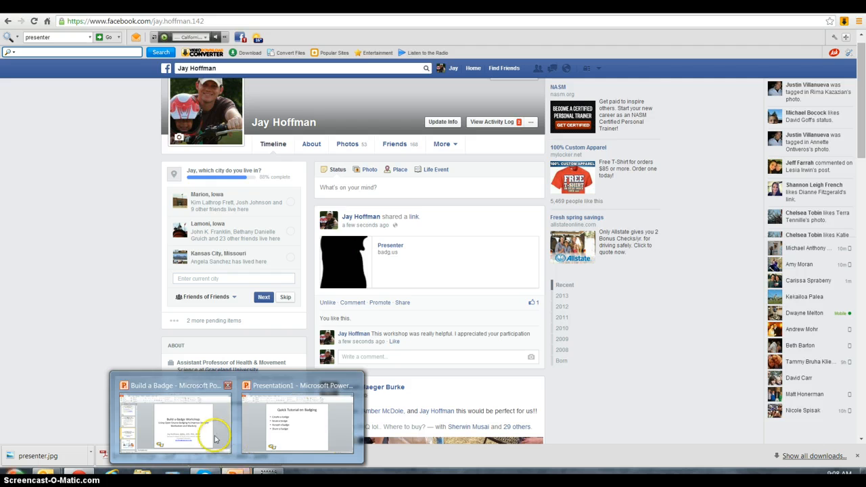
{"action": "left_click", "coordinate": [290, 429]}
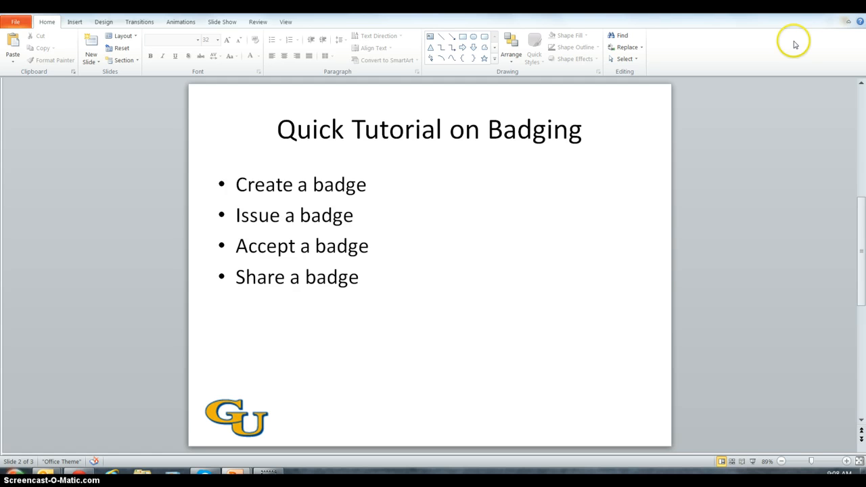
{"action": "left_click", "coordinate": [812, 7]}
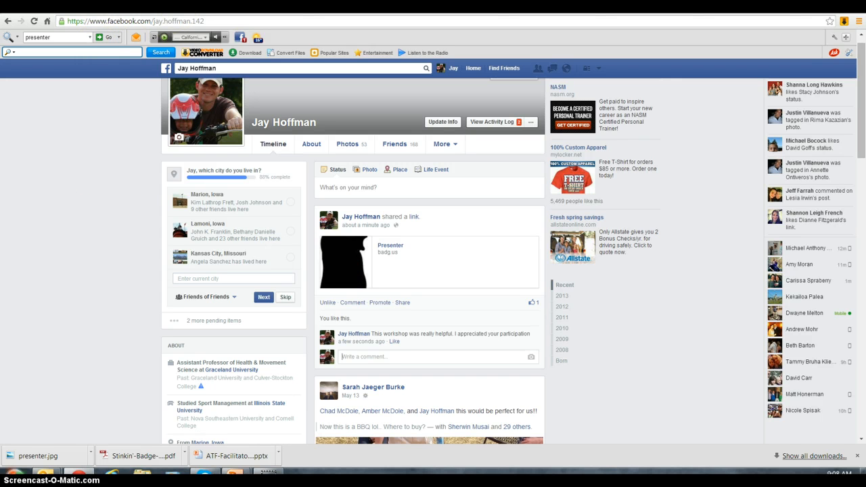
Step: Switch to the Build a Badge presentation in PowerPoint, closing the ATF-Facilitator Certification presentation opened along the way
{"action": "key", "text": "ctrl+Tab"}
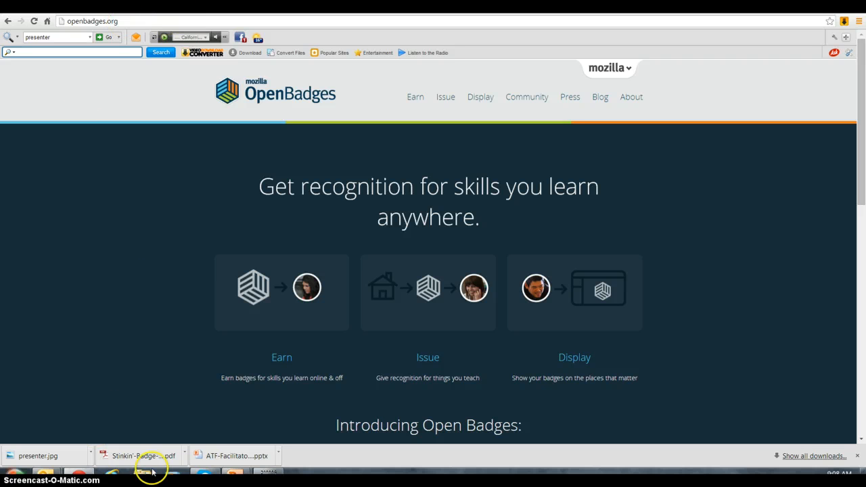
{"action": "left_click", "coordinate": [227, 458]}
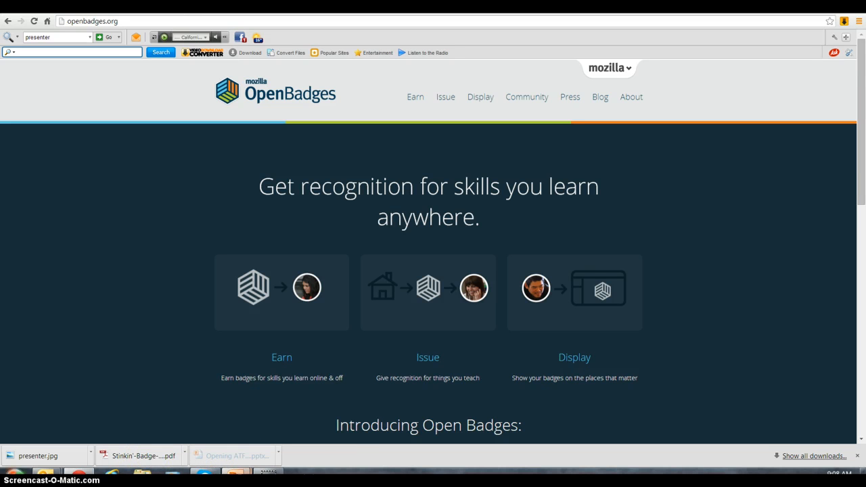
{"action": "mouse_move", "coordinate": [235, 475]}
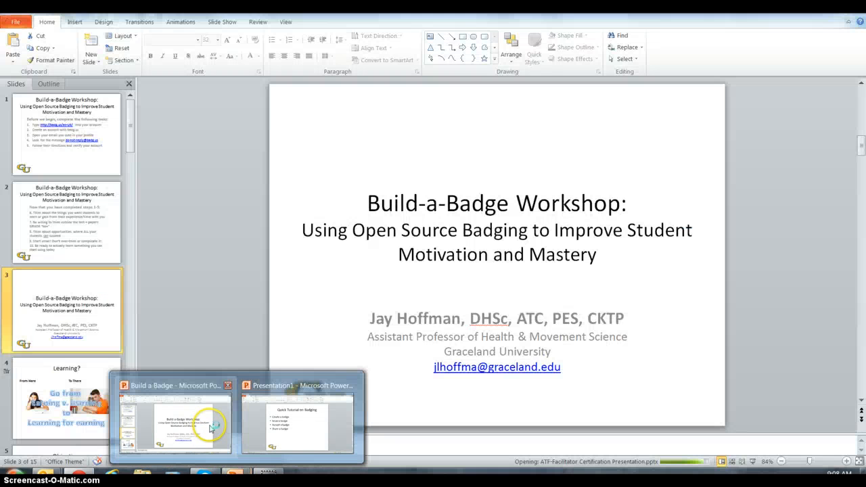
{"action": "left_click", "coordinate": [212, 426]}
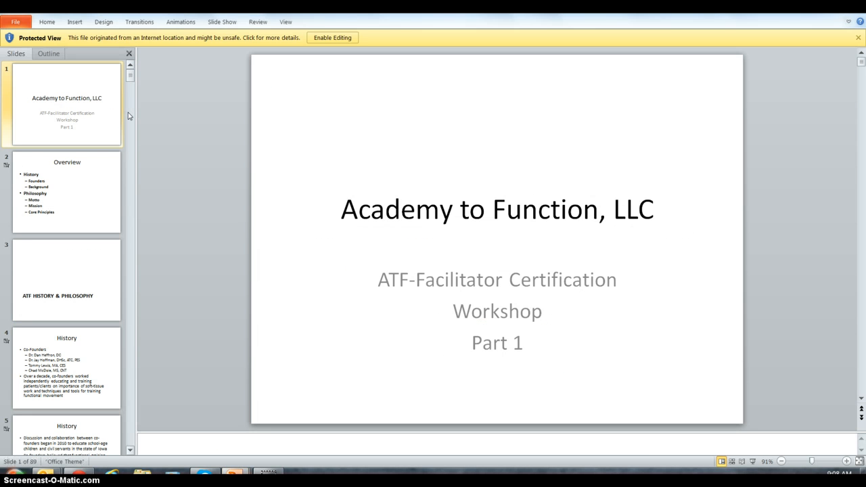
{"action": "left_click", "coordinate": [856, 13]}
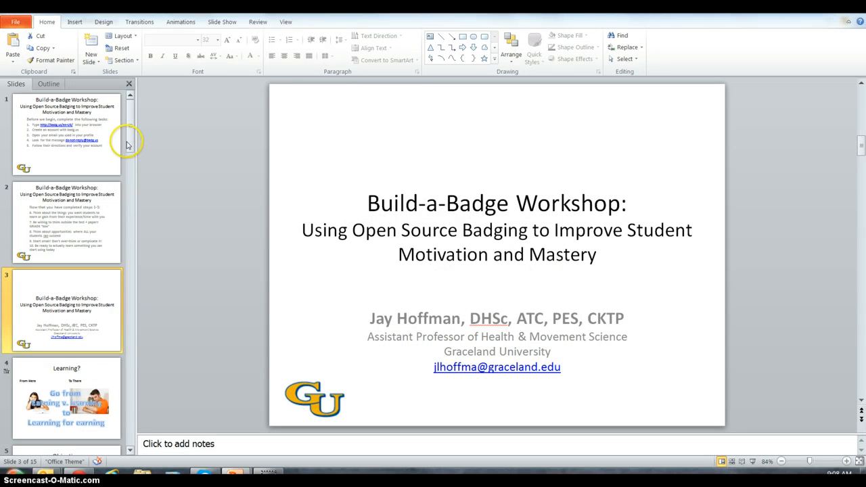
Step: Present the "Various Digital Badge Creators" slide, follow its Open Badge Designer link and start building a badge
{"action": "left_click_drag", "start_coordinate": [129, 177], "coordinate": [130, 358]}
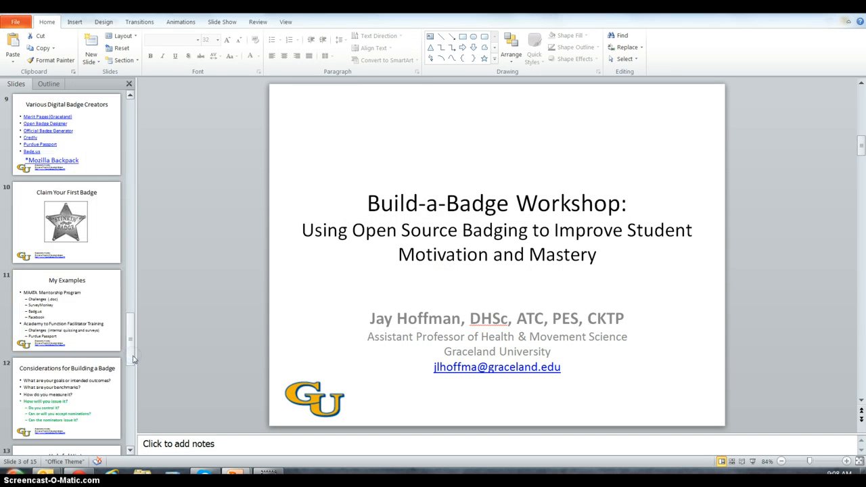
{"action": "left_click", "coordinate": [88, 146]}
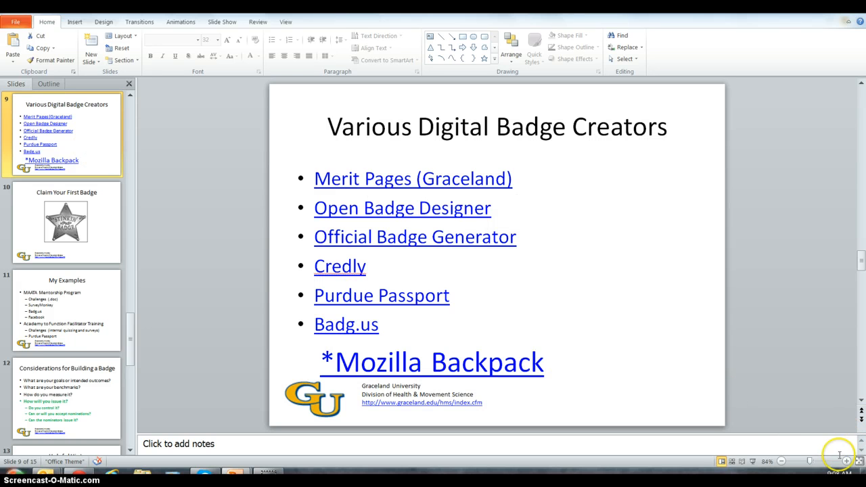
{"action": "left_click", "coordinate": [753, 462]}
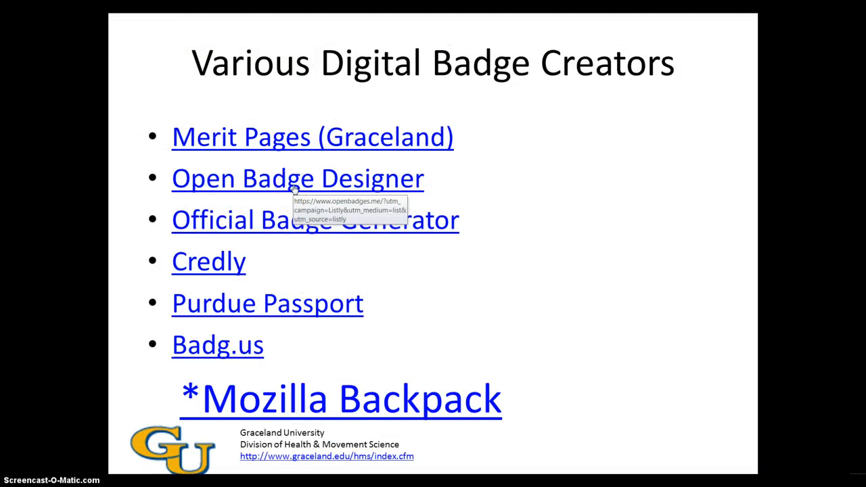
{"action": "left_click", "coordinate": [295, 188]}
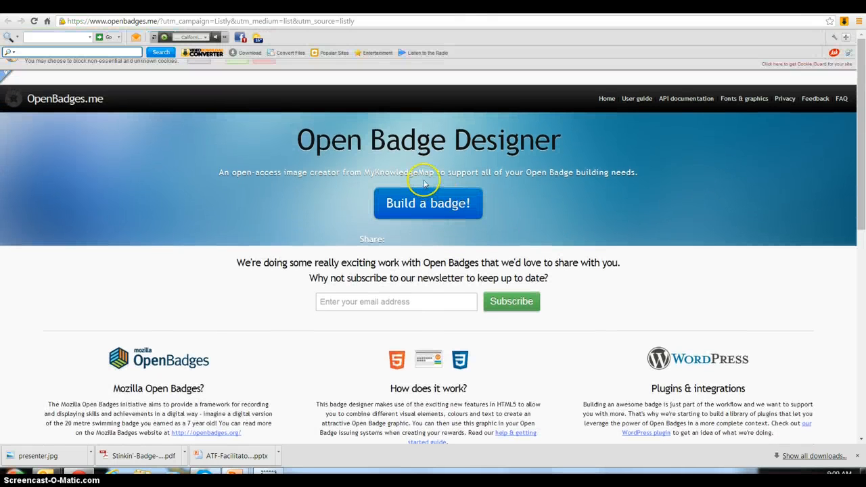
{"action": "left_click", "coordinate": [421, 203]}
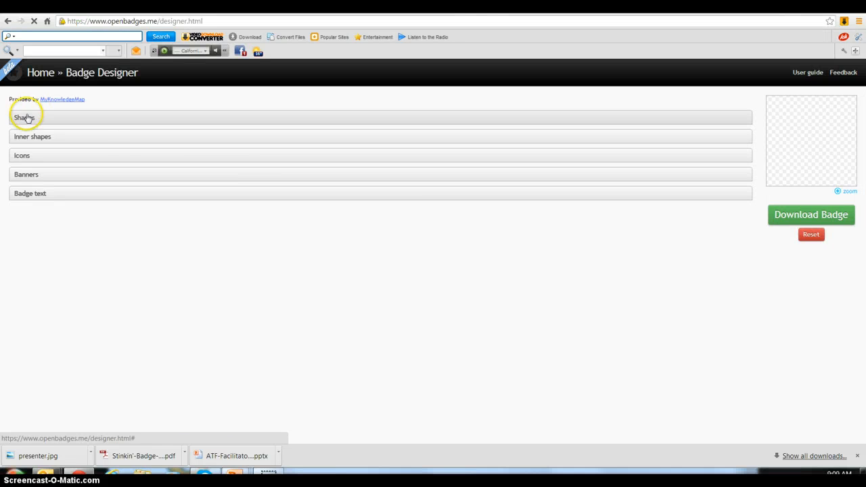
Step: Give the badge the grey shield shape with a black border and show the available inner shapes
{"action": "left_click", "coordinate": [27, 118]}
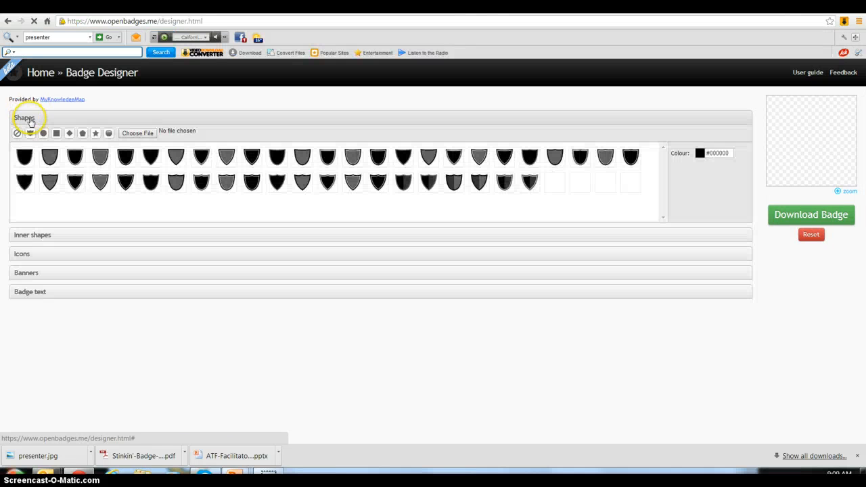
{"action": "left_click", "coordinate": [46, 161]}
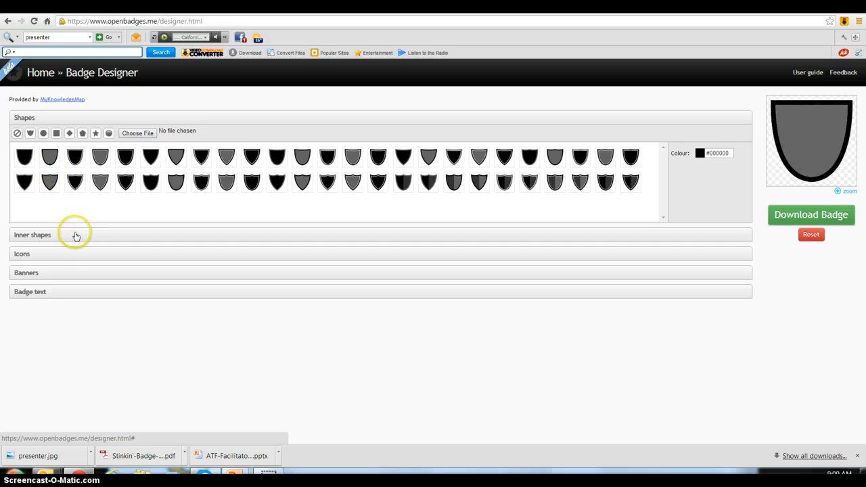
{"action": "left_click", "coordinate": [42, 235]}
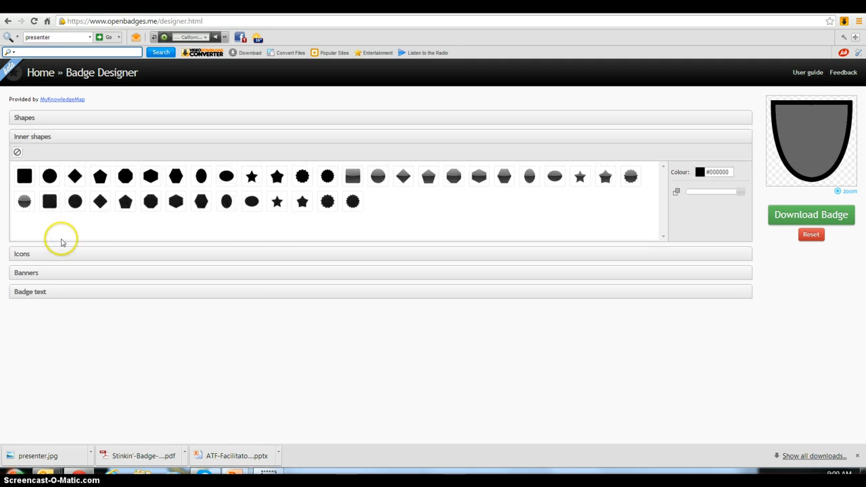
Step: Upload presenter.jpg from the Pictures library as the badge icon and move it up on the shield
{"action": "left_click", "coordinate": [37, 253]}
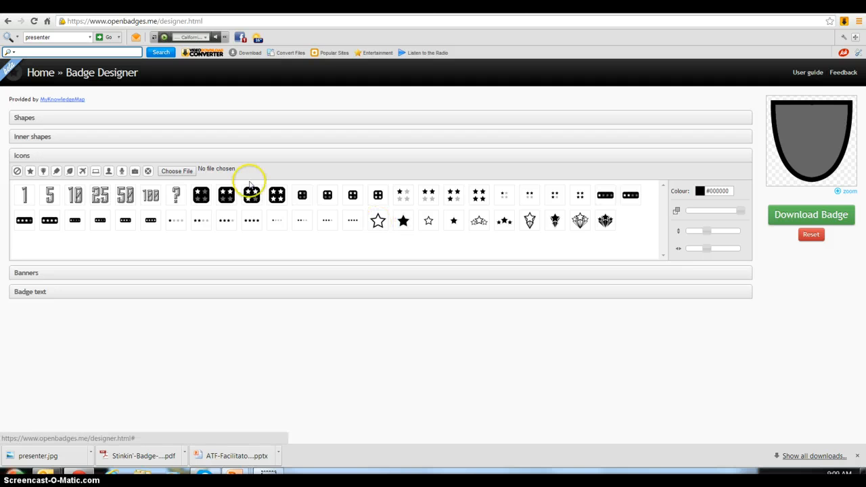
{"action": "left_click", "coordinate": [177, 171]}
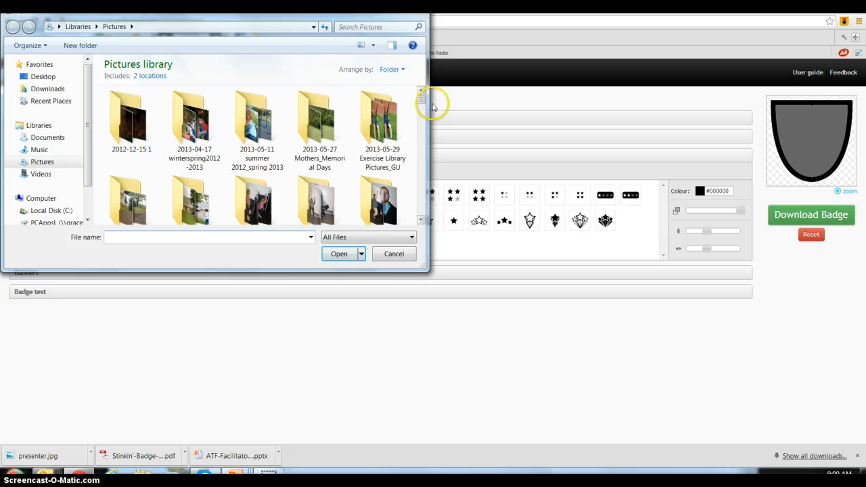
{"action": "left_click_drag", "start_coordinate": [422, 101], "coordinate": [424, 203]}
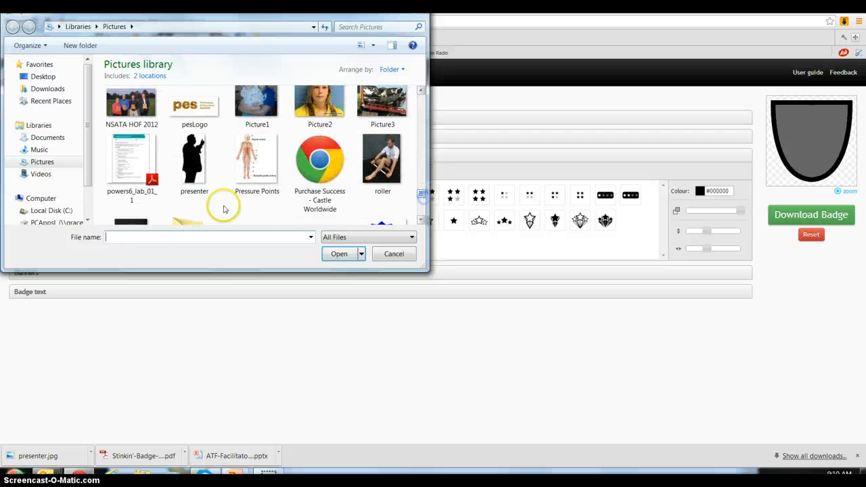
{"action": "double_click", "coordinate": [191, 168]}
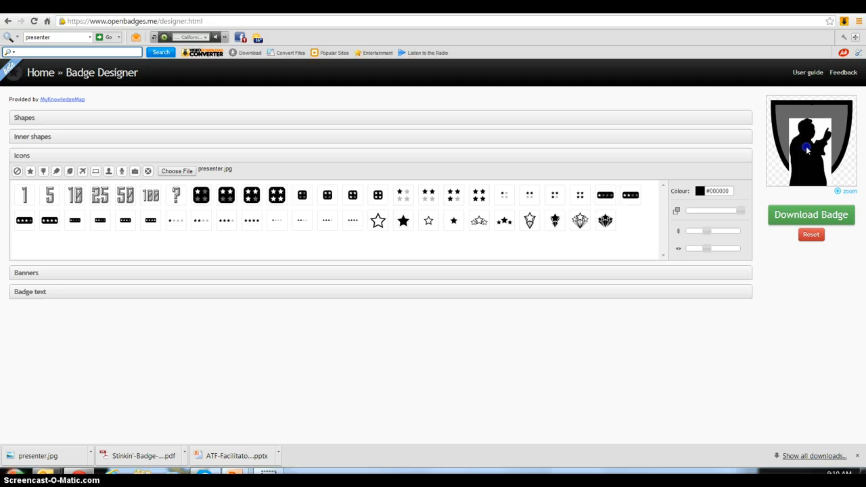
{"action": "left_click_drag", "start_coordinate": [705, 233], "coordinate": [703, 236]}
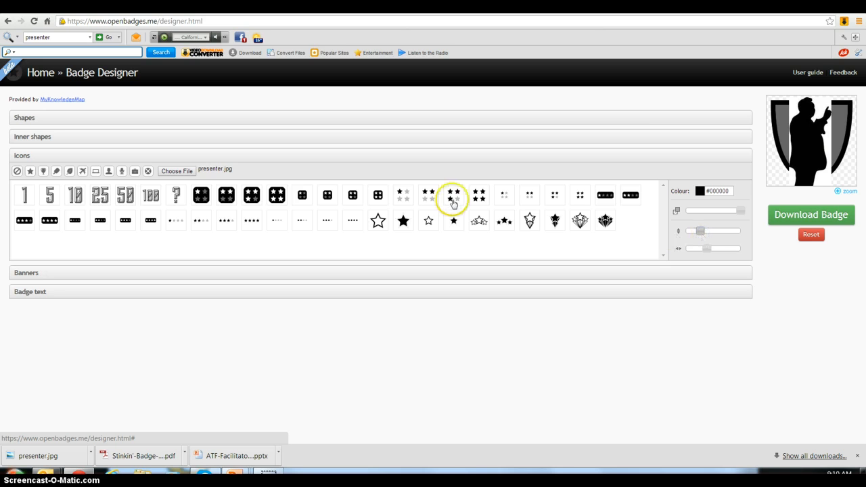
Step: Replace the badge icon with the three-person group icon and position it in the upper half of the shield
{"action": "left_click", "coordinate": [109, 172]}
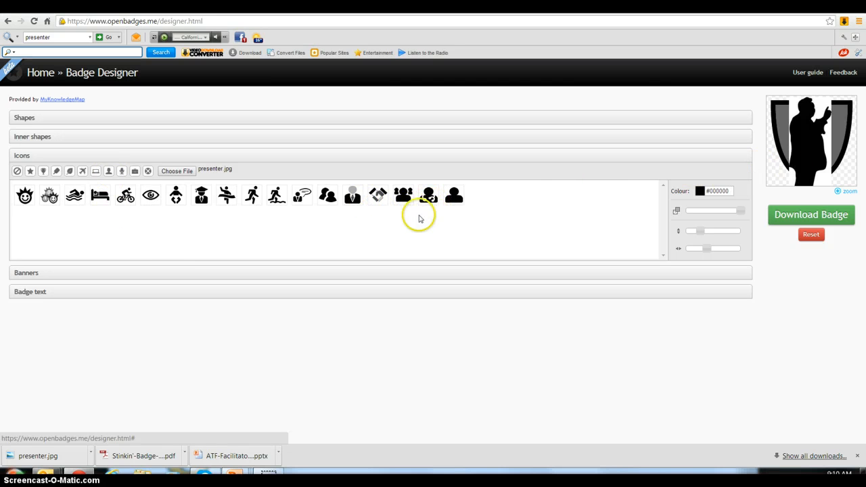
{"action": "left_click", "coordinate": [403, 199]}
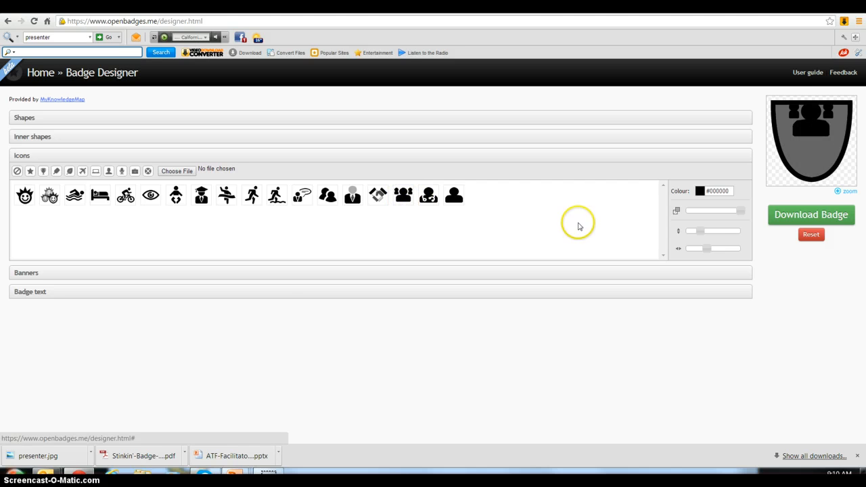
{"action": "left_click", "coordinate": [707, 233]}
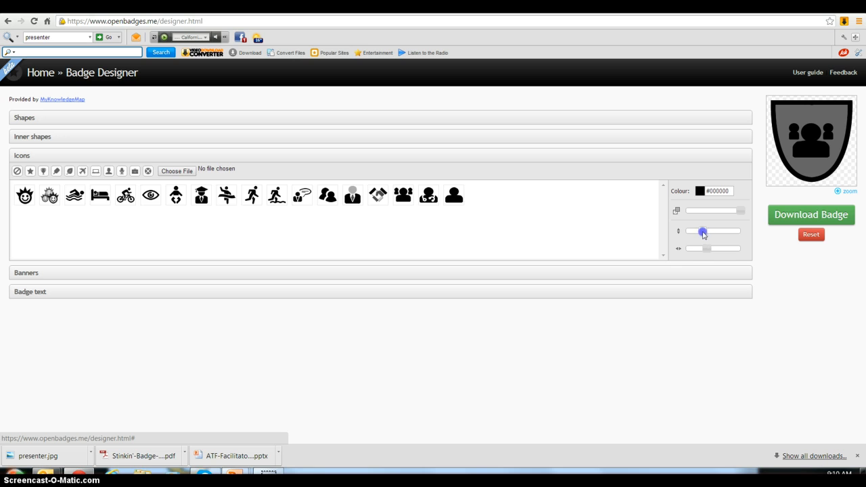
{"action": "left_click_drag", "start_coordinate": [703, 234], "coordinate": [702, 232]}
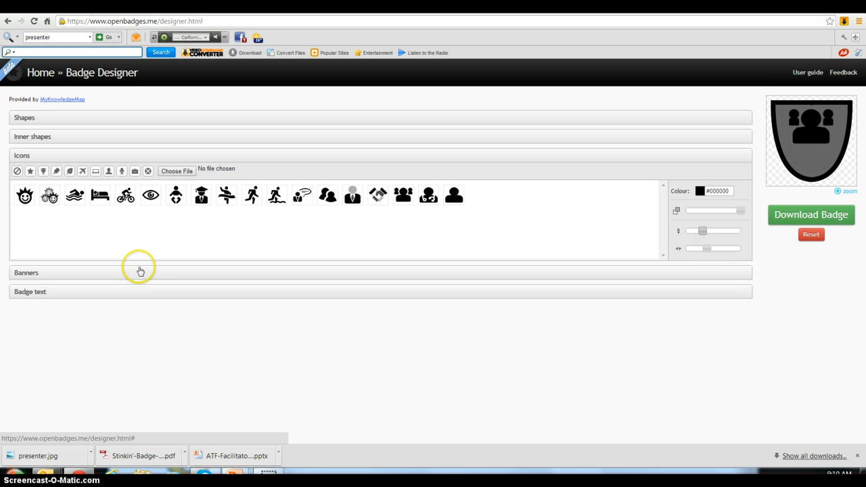
Step: Add a grey ribbon banner across the shield with "Presenter" as its first line of text
{"action": "left_click", "coordinate": [33, 273]}
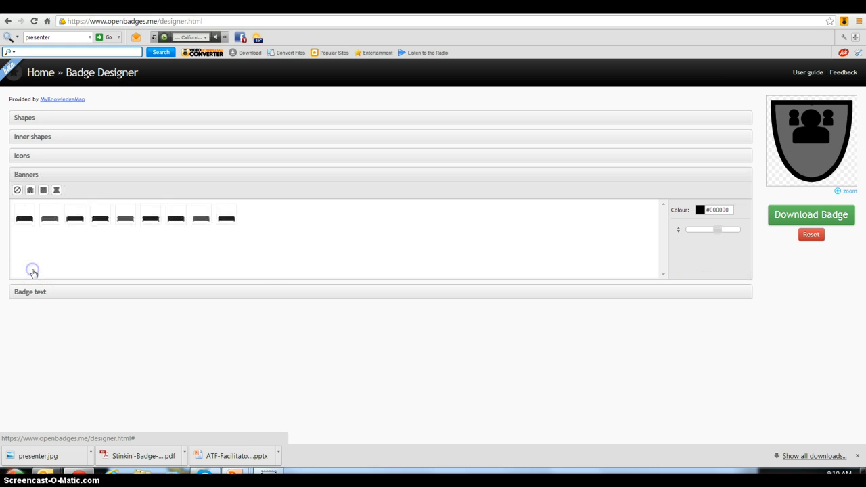
{"action": "left_click", "coordinate": [48, 220]}
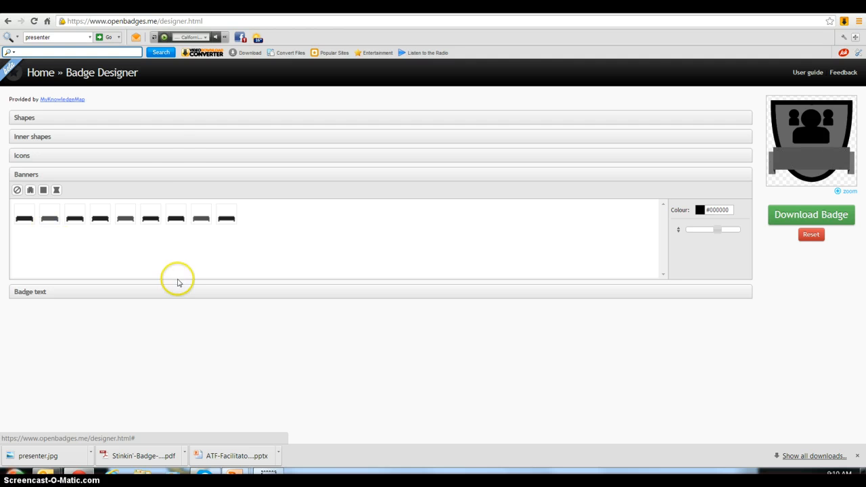
{"action": "left_click", "coordinate": [41, 293]}
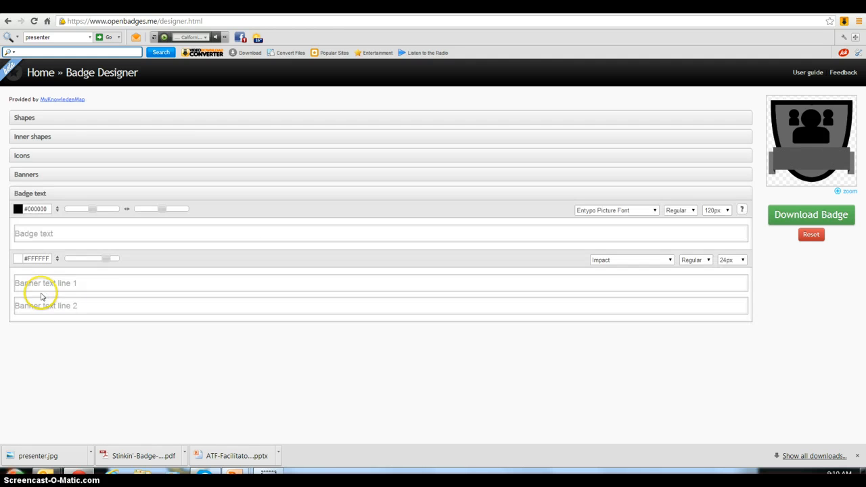
{"action": "left_click", "coordinate": [87, 289]}
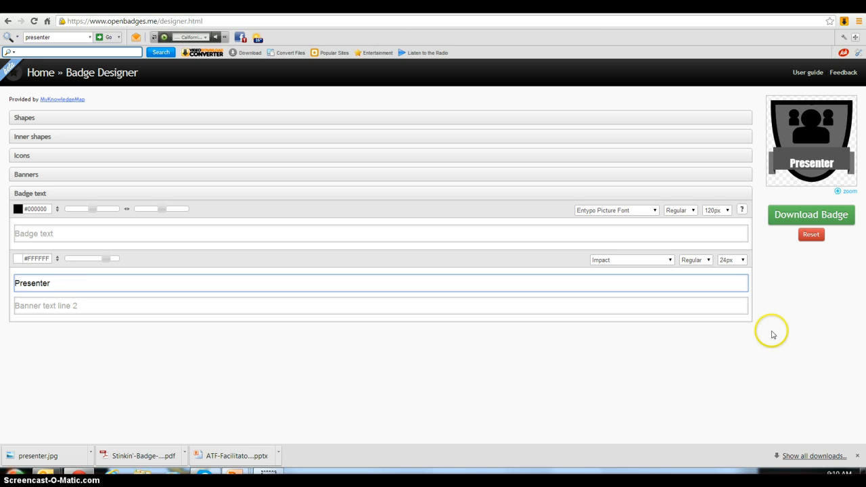
Step: Download the finished badge and save a PNG copy named "Presenter 2 badge" in the Pictures library
{"action": "left_click", "coordinate": [814, 215]}
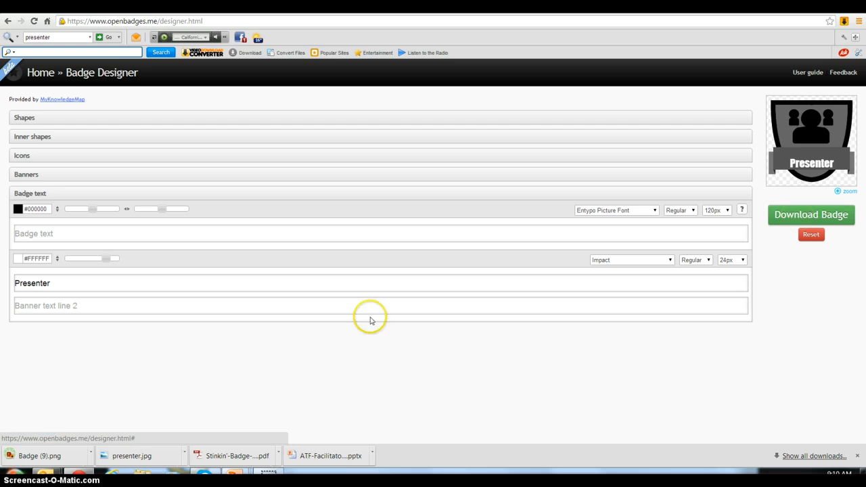
{"action": "left_click", "coordinate": [65, 457]}
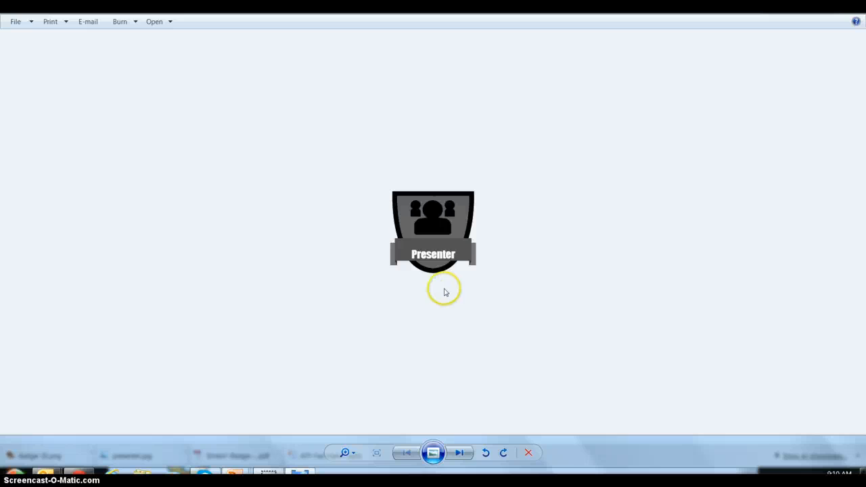
{"action": "left_click", "coordinate": [27, 22]}
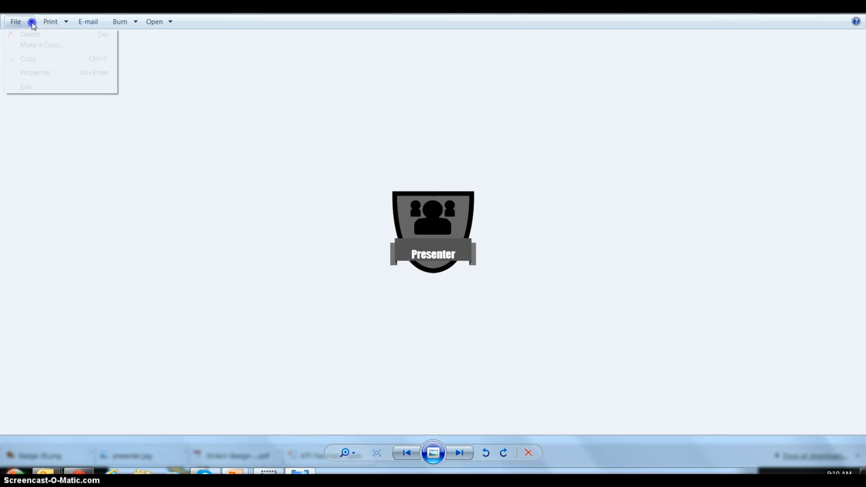
{"action": "left_click", "coordinate": [40, 45]}
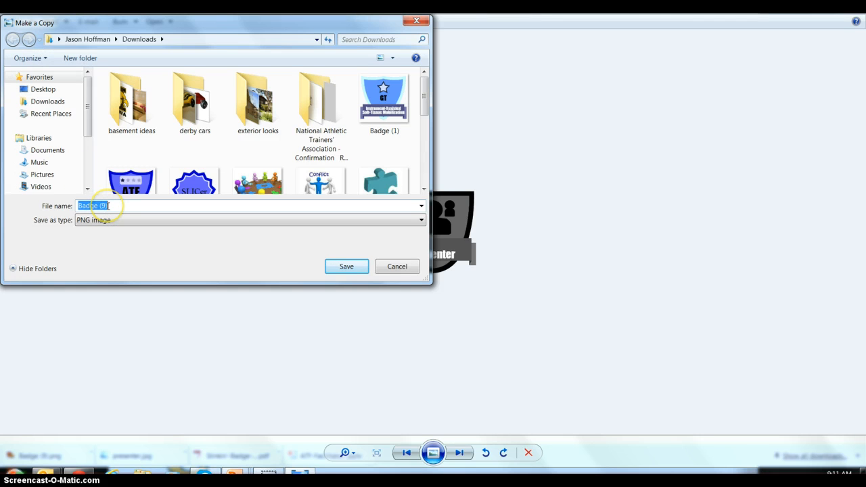
{"action": "type", "text": "Presenter 2 badge"}
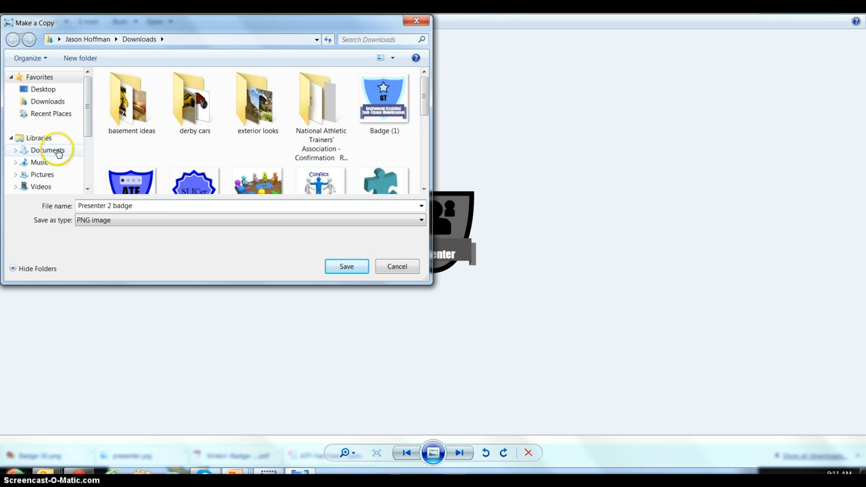
{"action": "left_click", "coordinate": [42, 175]}
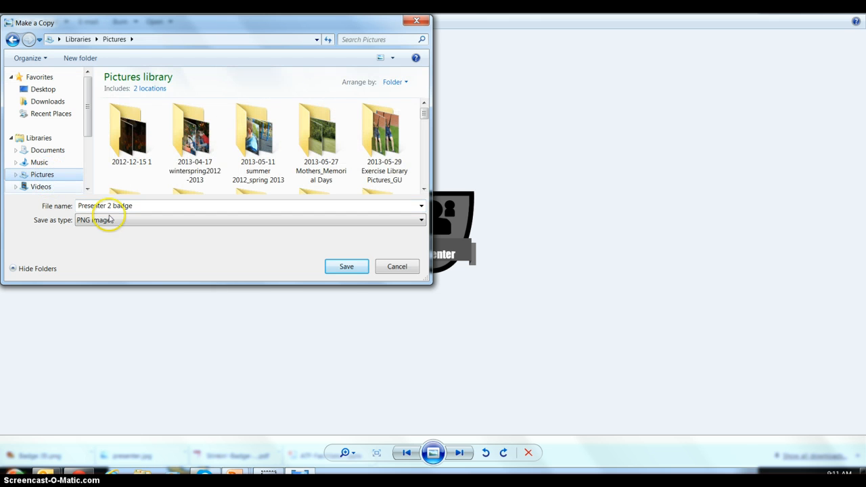
{"action": "left_click", "coordinate": [345, 268]}
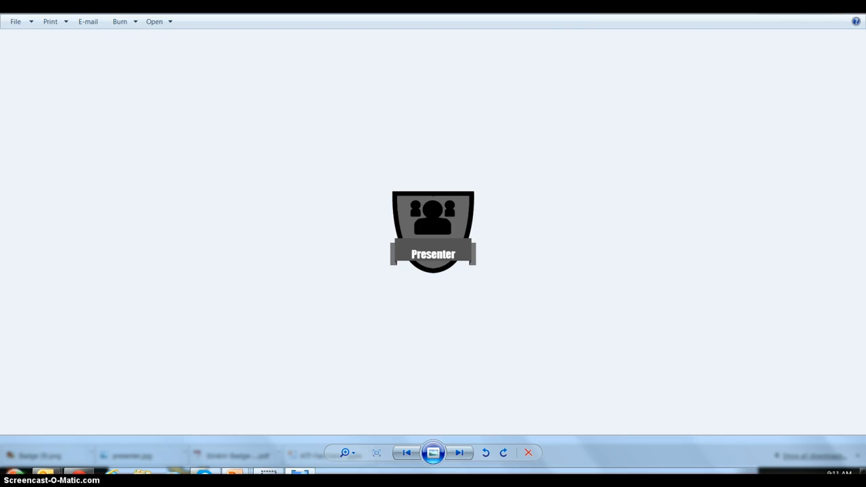
{"action": "left_click", "coordinate": [853, 9]}
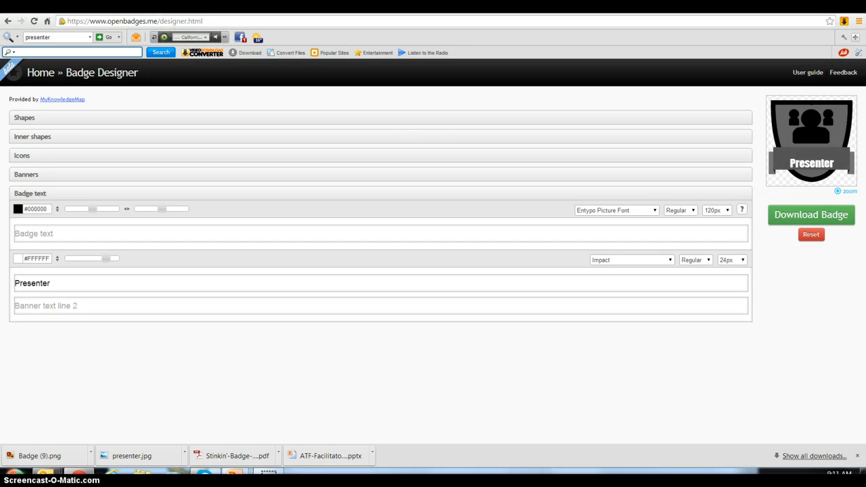
Step: End the PowerPoint slide show and return to the Chrome browser
{"action": "key", "text": "alt+Tab"}
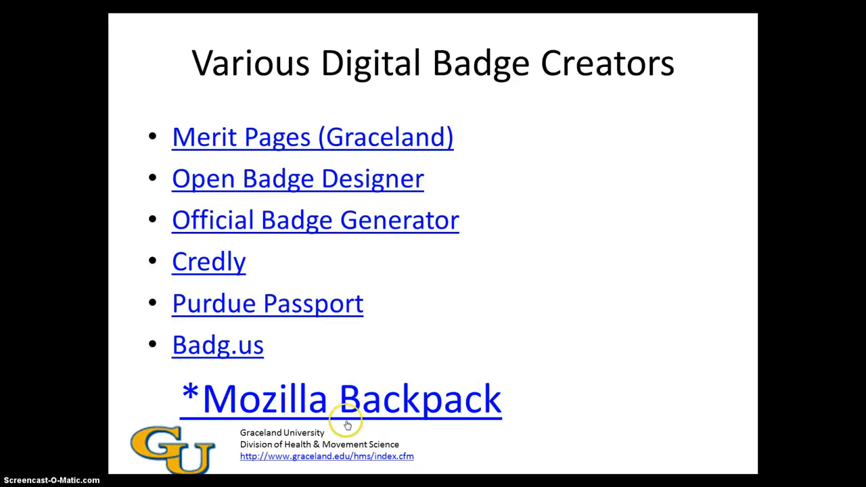
{"action": "right_click", "coordinate": [673, 323]}
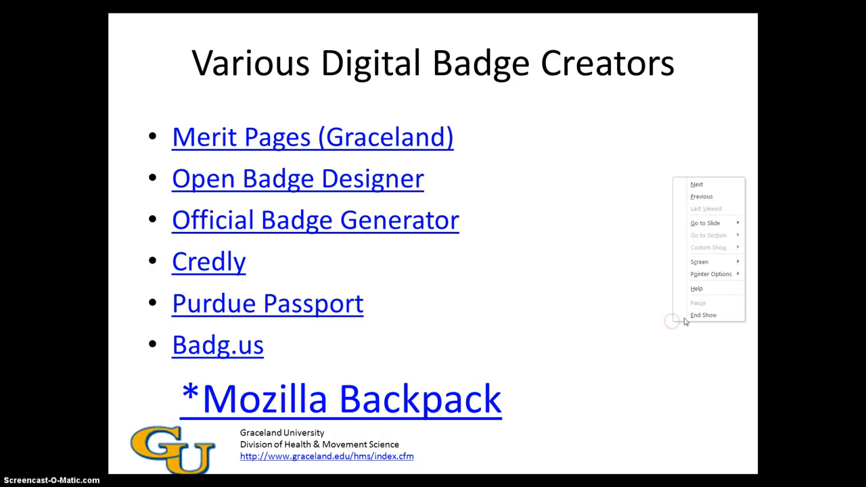
{"action": "left_click", "coordinate": [697, 316]}
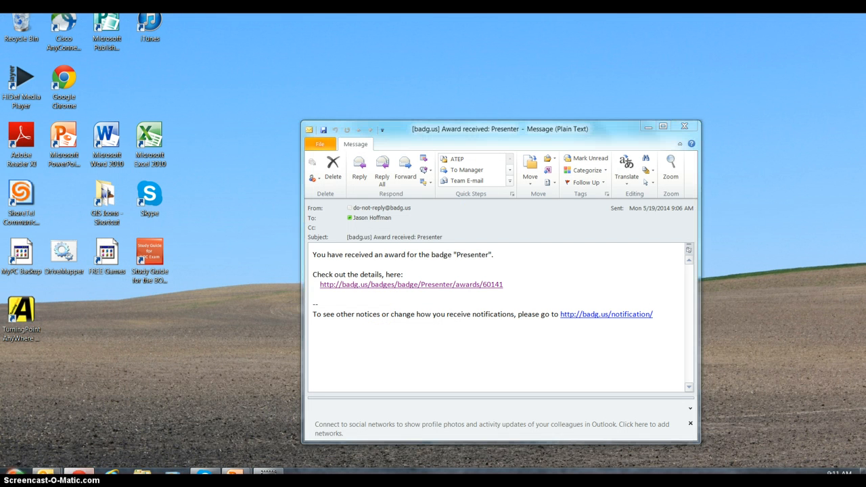
{"action": "left_click", "coordinate": [83, 470]}
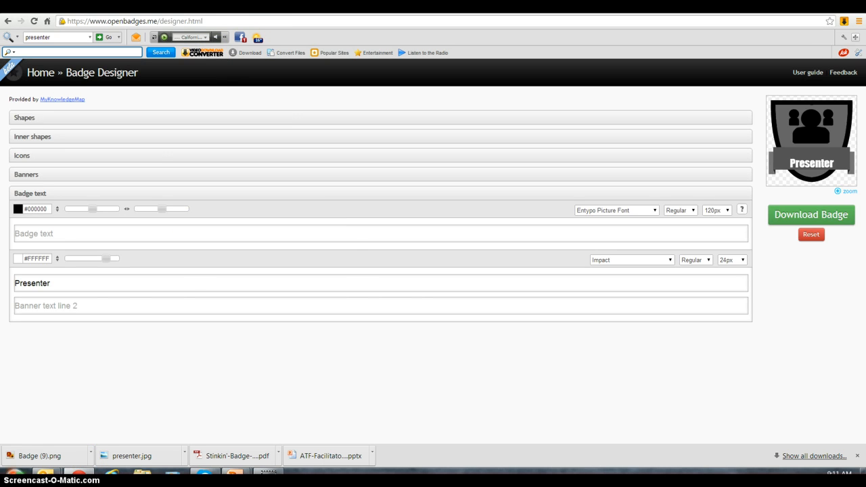
Step: Go to the badges list on badg.us and open the form for creating a new badge
{"action": "key", "text": "ctrl+Tab"}
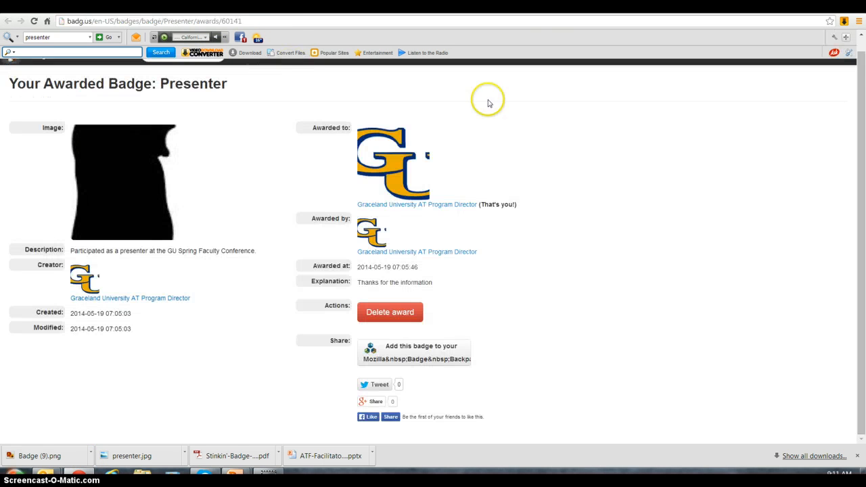
{"action": "scroll", "coordinate": [692, 180], "scroll_direction": "up", "scroll_amount": 1}
{"action": "left_click", "coordinate": [751, 69]}
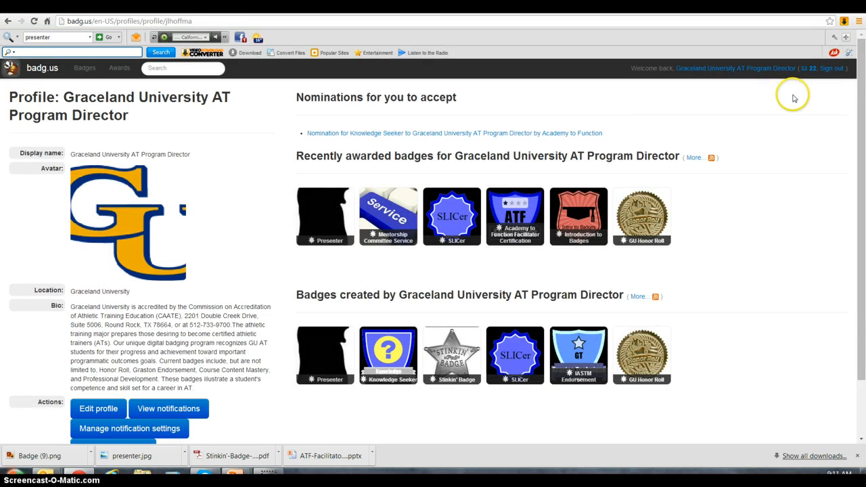
{"action": "left_click", "coordinate": [85, 69]}
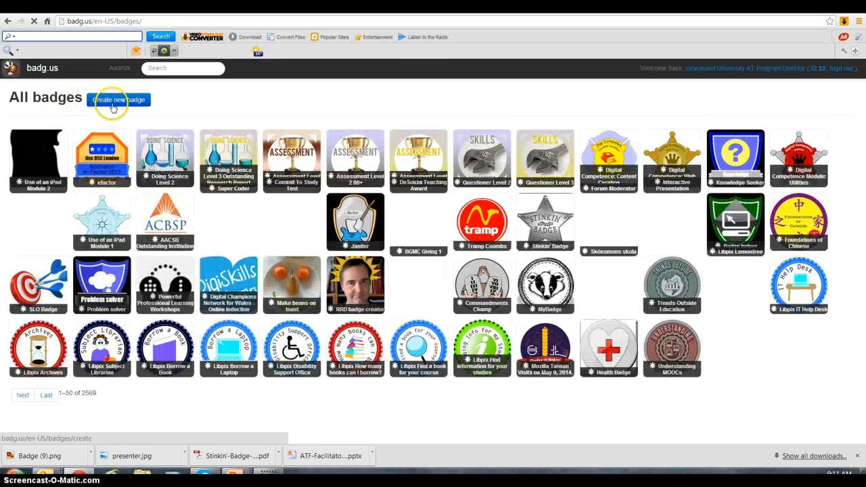
{"action": "left_click", "coordinate": [117, 102]}
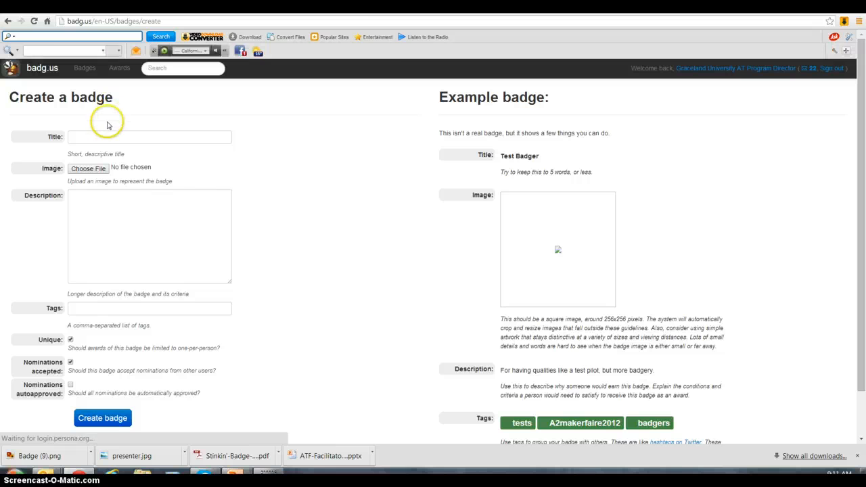
Step: Title the new badge "Presenter 2" and choose "Presenter 2 badge.png" from the Pictures library as its image
{"action": "left_click", "coordinate": [101, 140]}
{"action": "type", "text": "Presenter"}
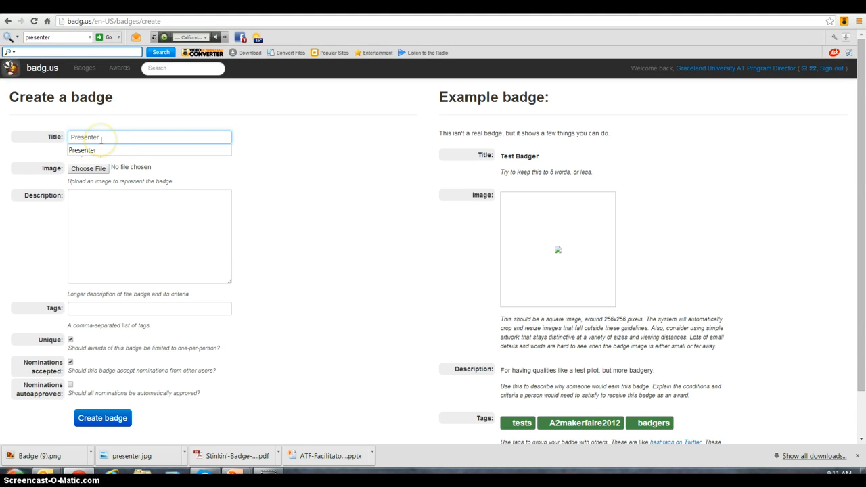
{"action": "left_click", "coordinate": [101, 138]}
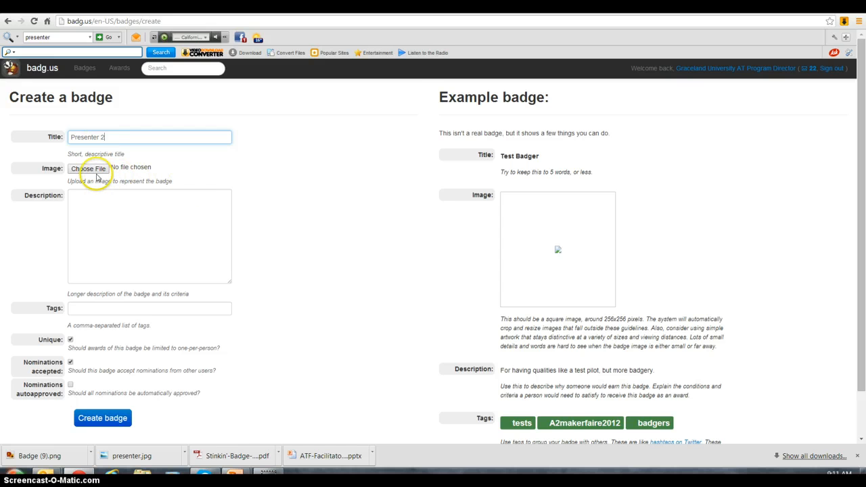
{"action": "left_click", "coordinate": [93, 169]}
{"action": "left_click_drag", "start_coordinate": [422, 100], "coordinate": [435, 197]}
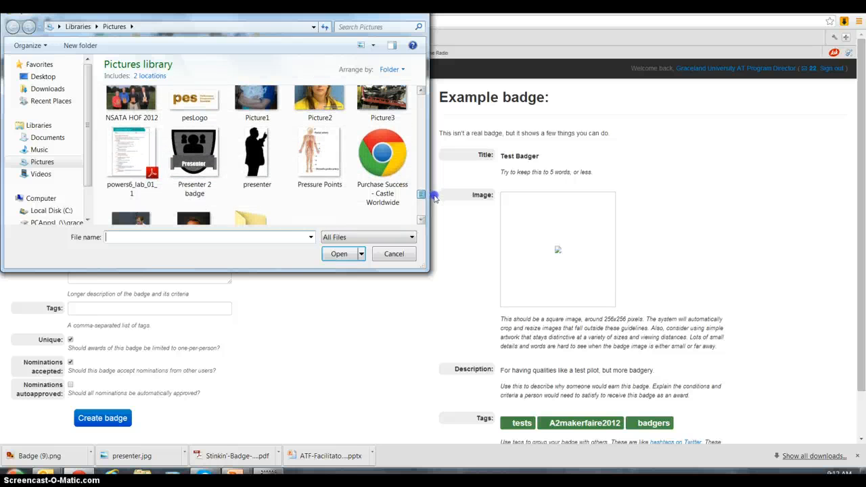
{"action": "left_click", "coordinate": [194, 153]}
{"action": "double_click", "coordinate": [195, 153]}
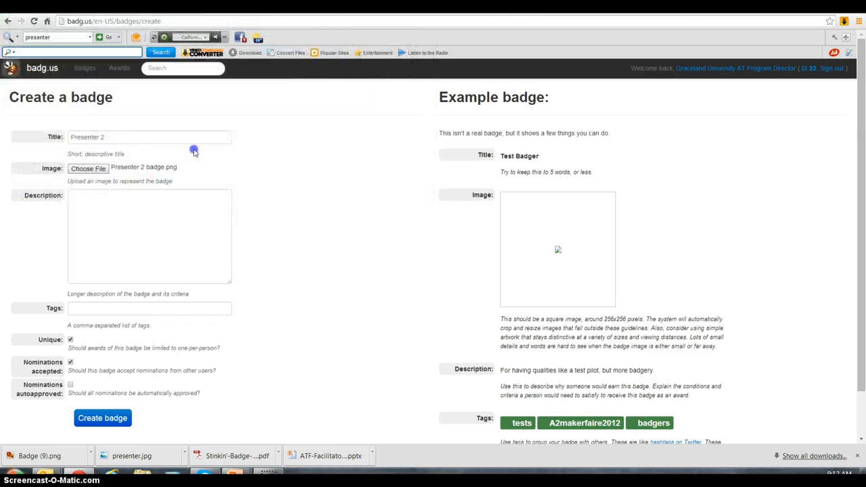
Step: Enter "Presenter 2" as the badge description, turn off the Unique option and create the badge
{"action": "left_click", "coordinate": [102, 206]}
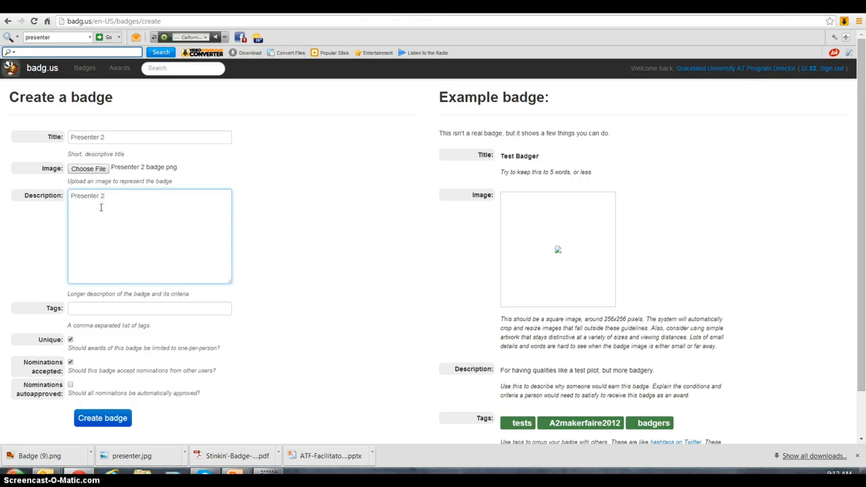
{"action": "left_click", "coordinate": [70, 340]}
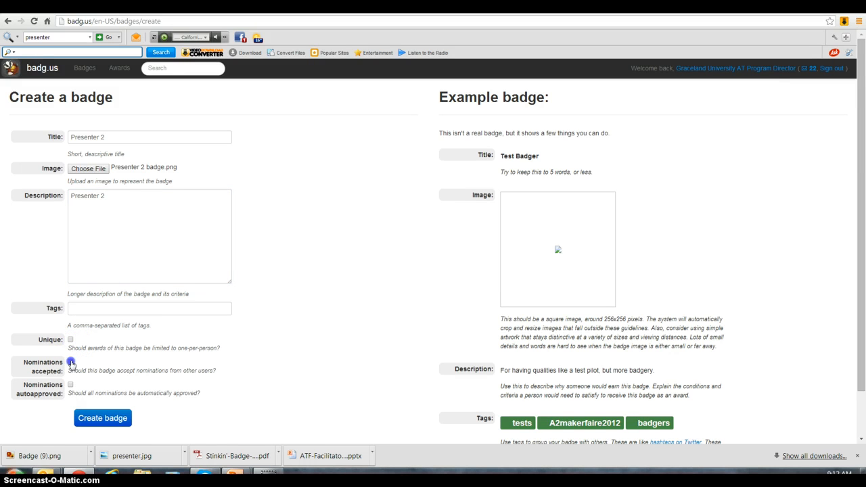
{"action": "left_click", "coordinate": [112, 421]}
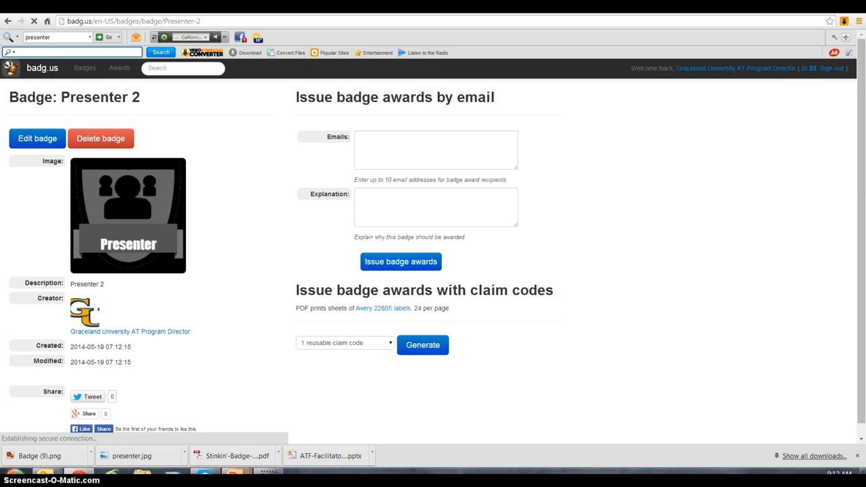
Step: Switch to the PowerPoint presentation containing the "Quick Tutorial on Badging" slide
{"action": "mouse_move", "coordinate": [234, 475]}
{"action": "left_click", "coordinate": [287, 424]}
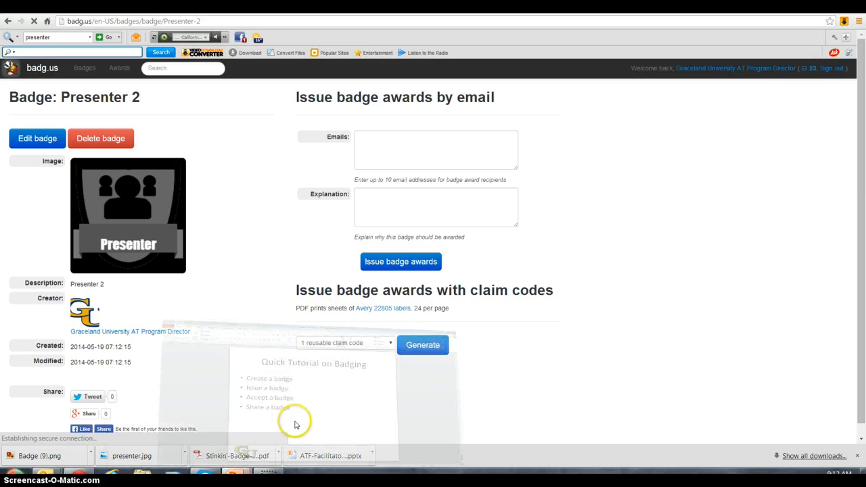